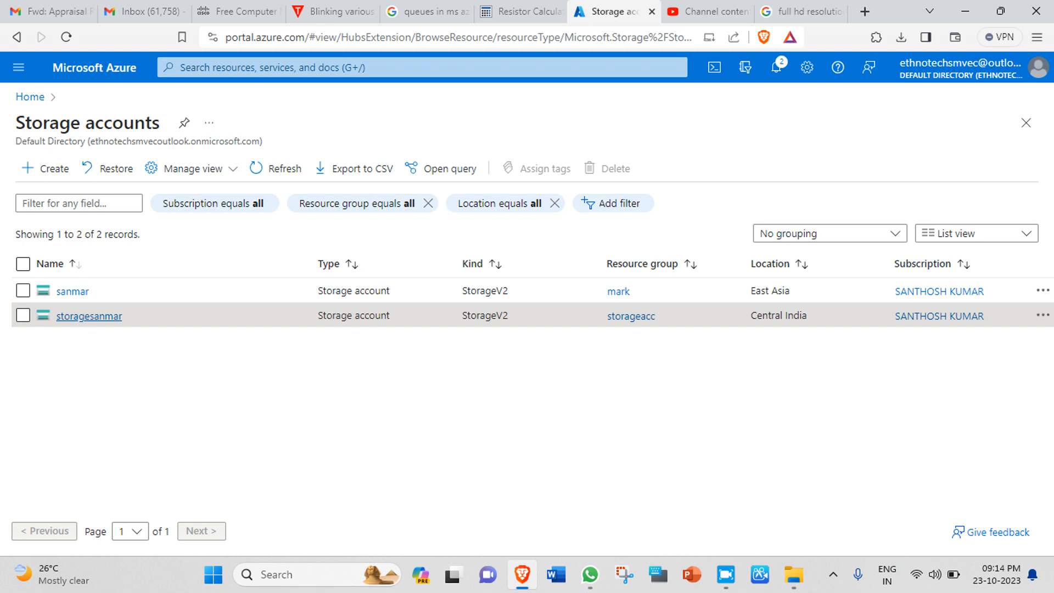
Step: Open the storagesanmar account from the Storage accounts list
click(89, 316)
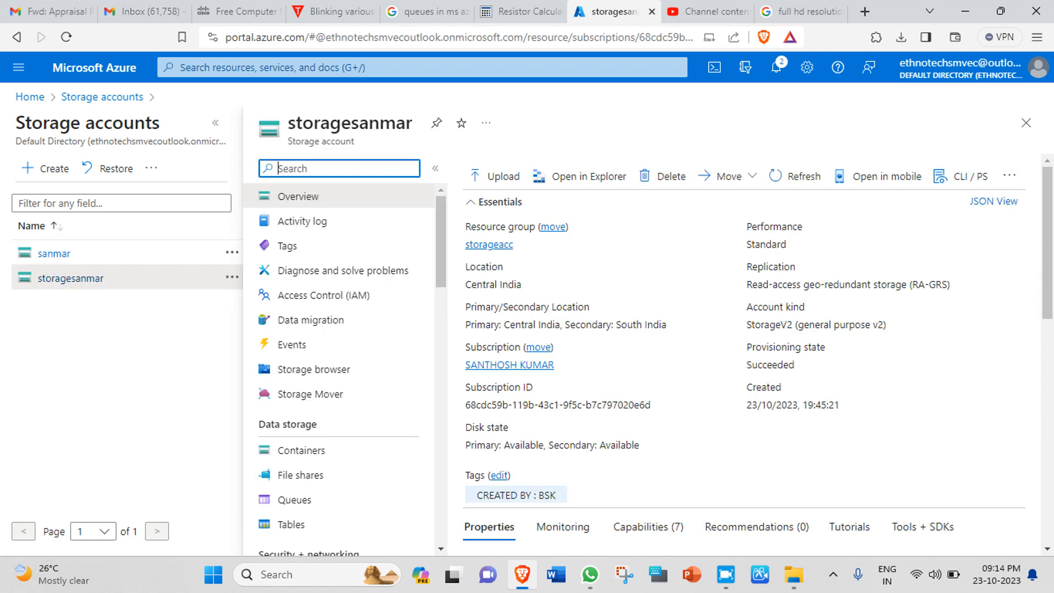
Step: Go to storagesanmar's Tables page under Data storage, which lists no tables yet
scroll(338, 274, down, 2)
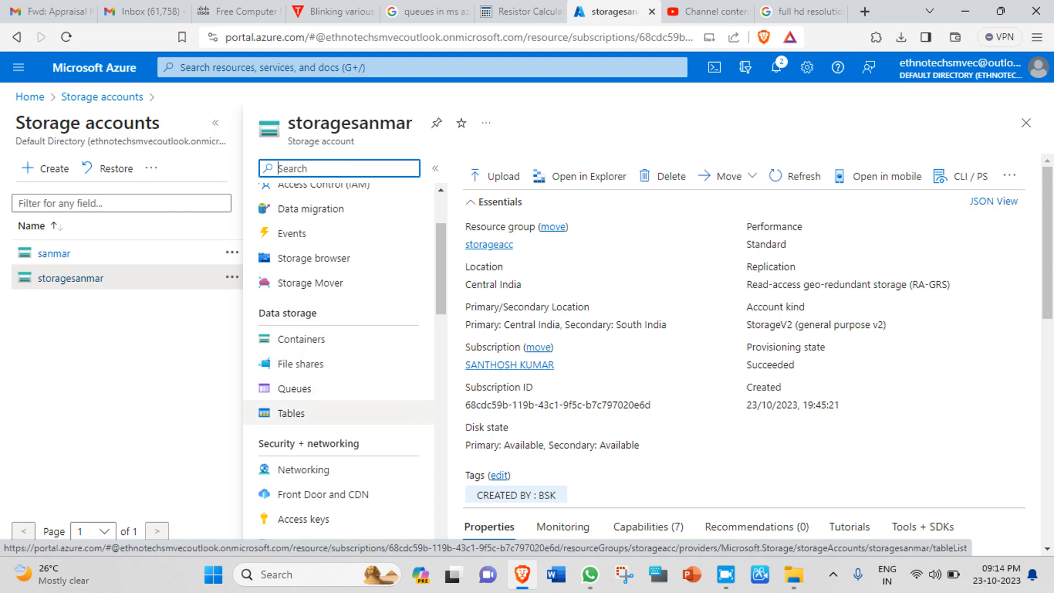
click(291, 413)
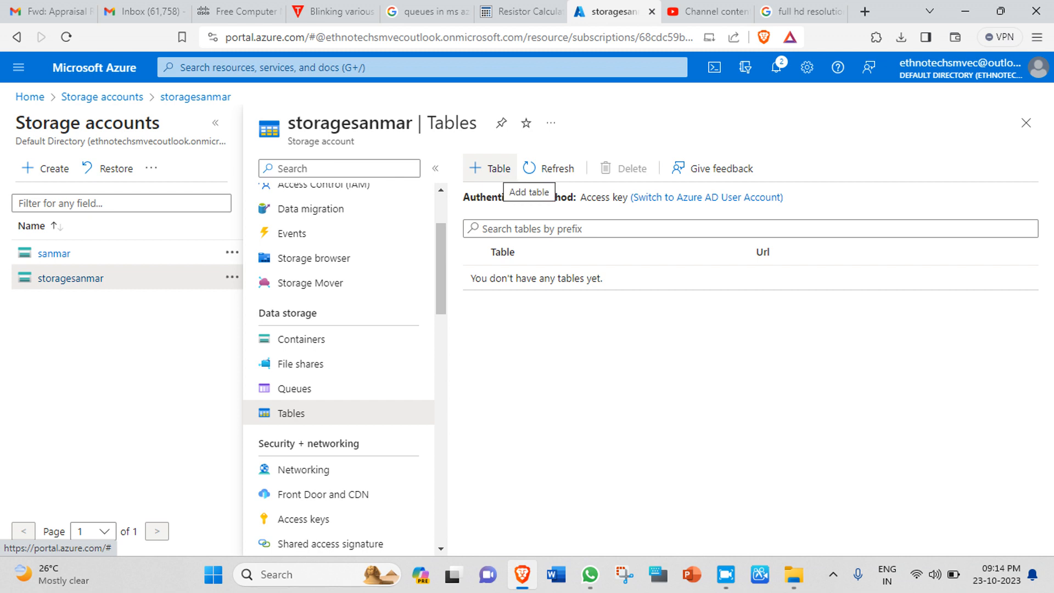
Step: Create a table named studentdb, then go to the account's Storage browser
click(491, 168)
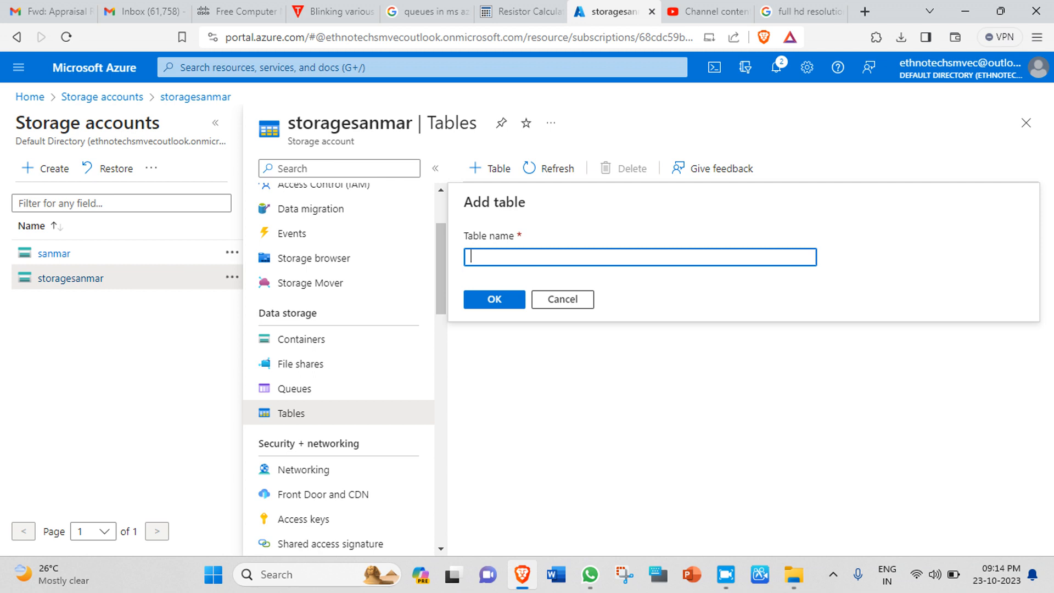
text(stu)
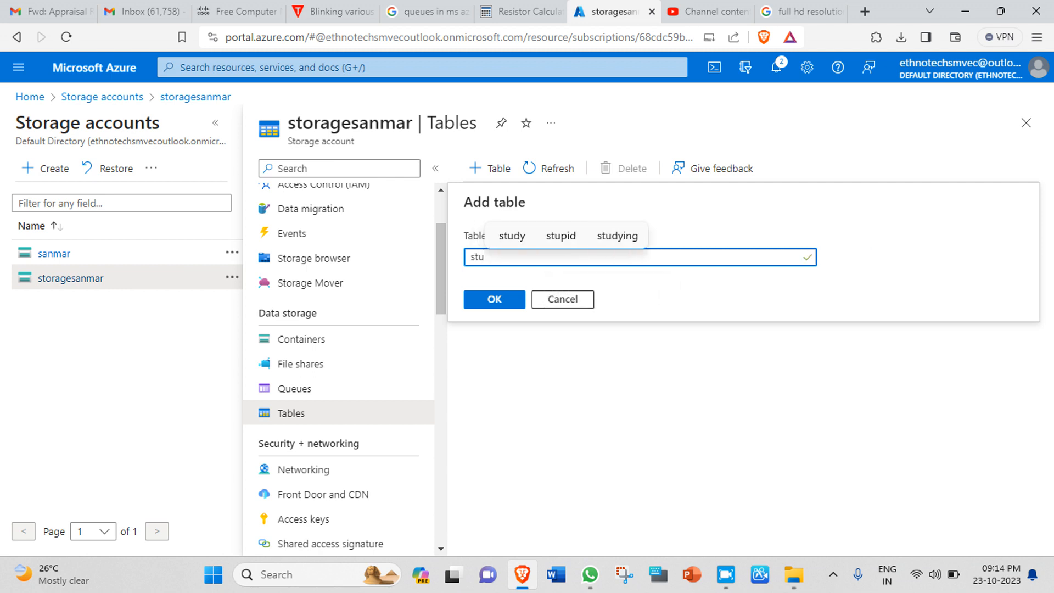
text(dent)
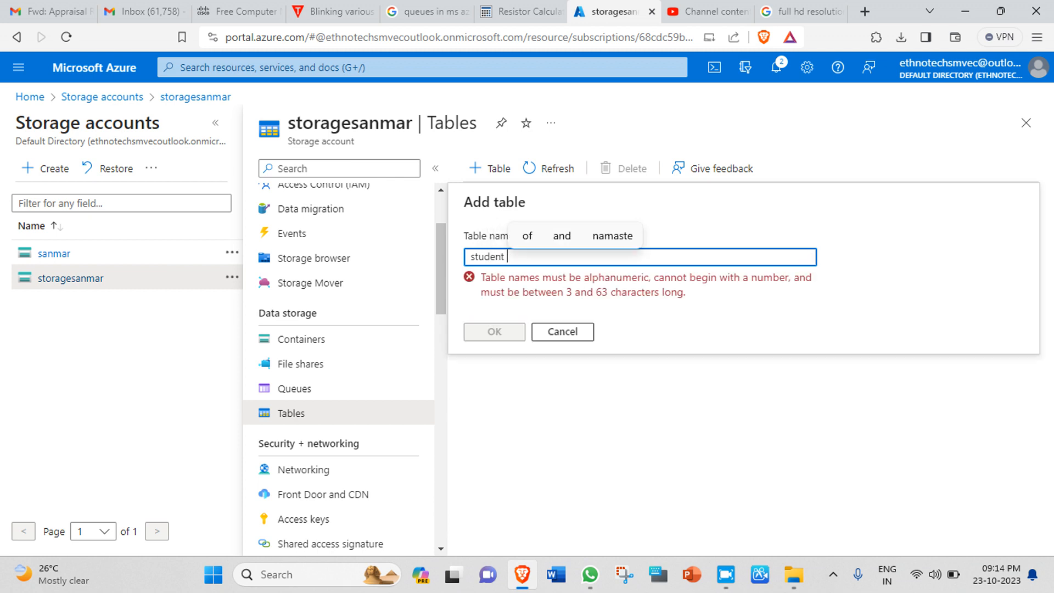
key(BackSpace)
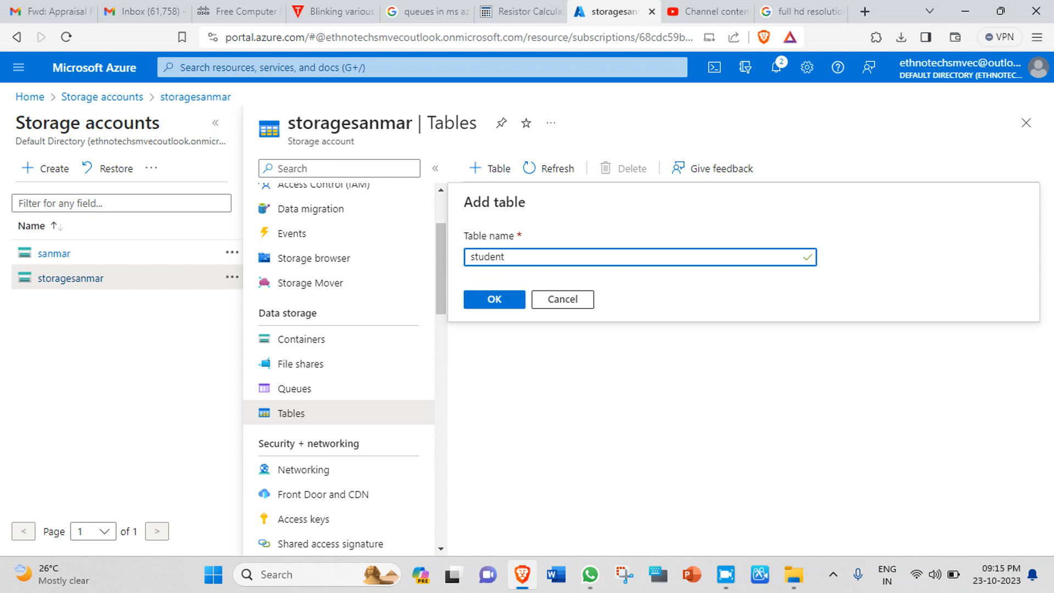
text(db)
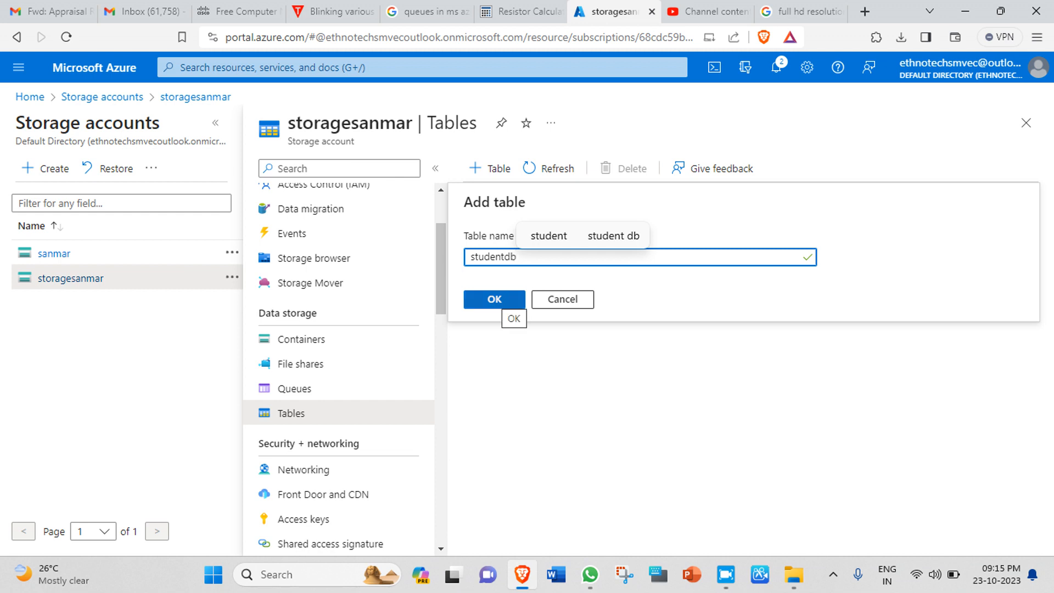
click(500, 300)
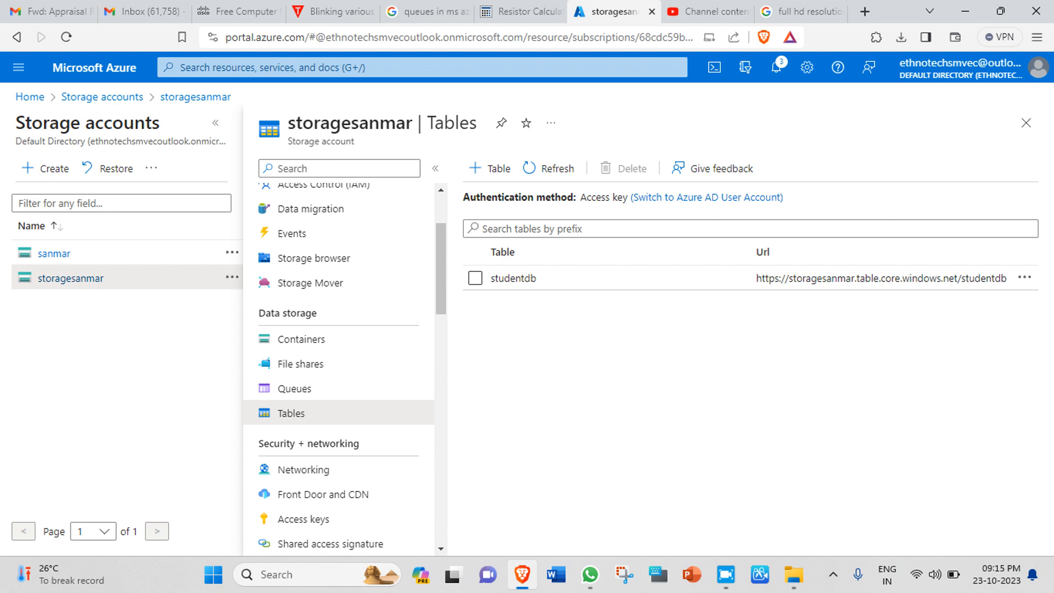
click(310, 258)
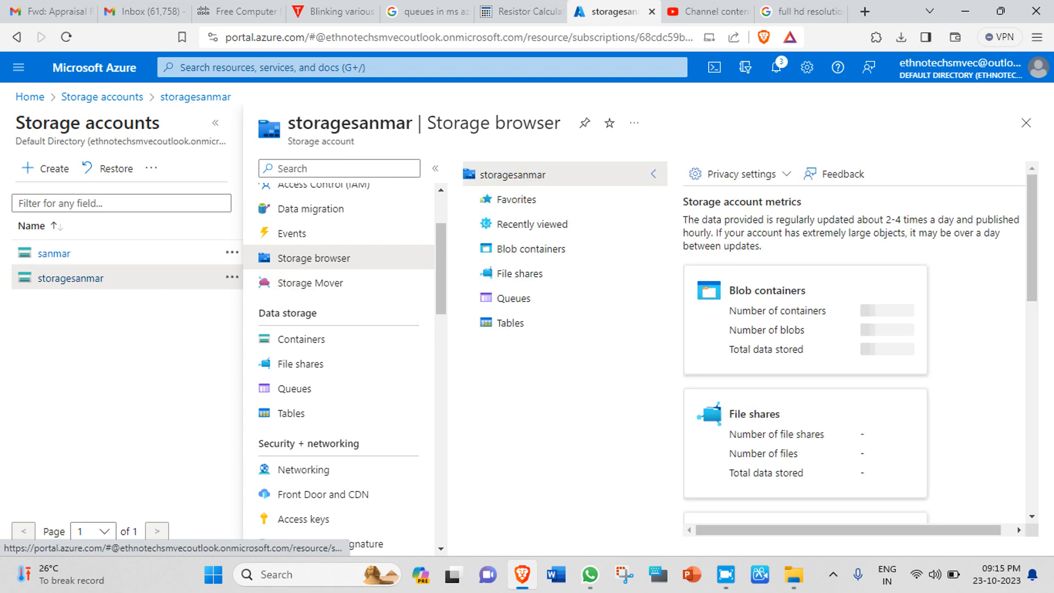
Step: Hide the side blades, select the studentdb table under Tables, and start a new entity
click(215, 122)
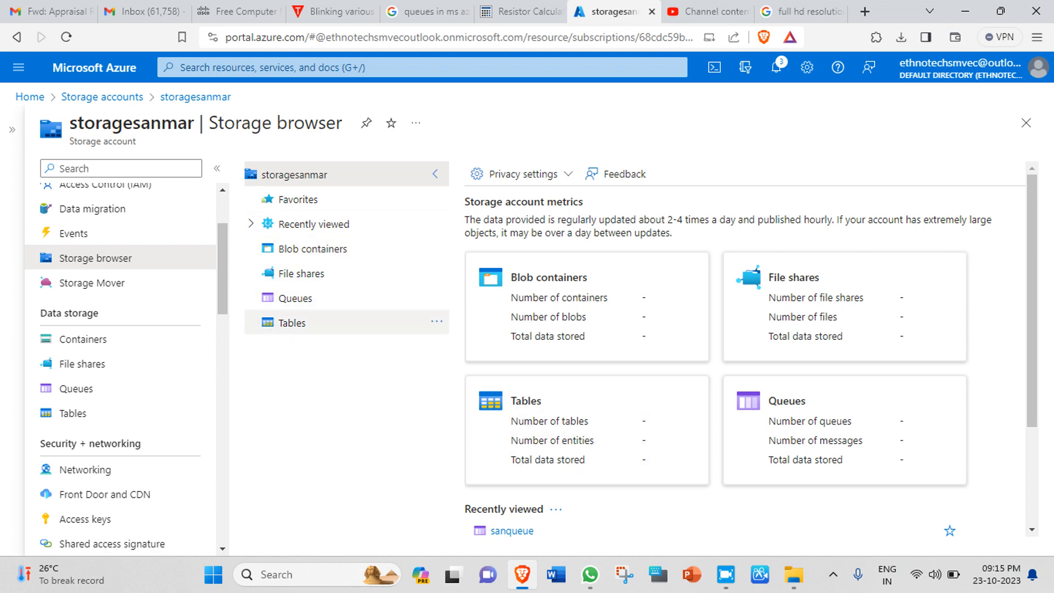
click(292, 323)
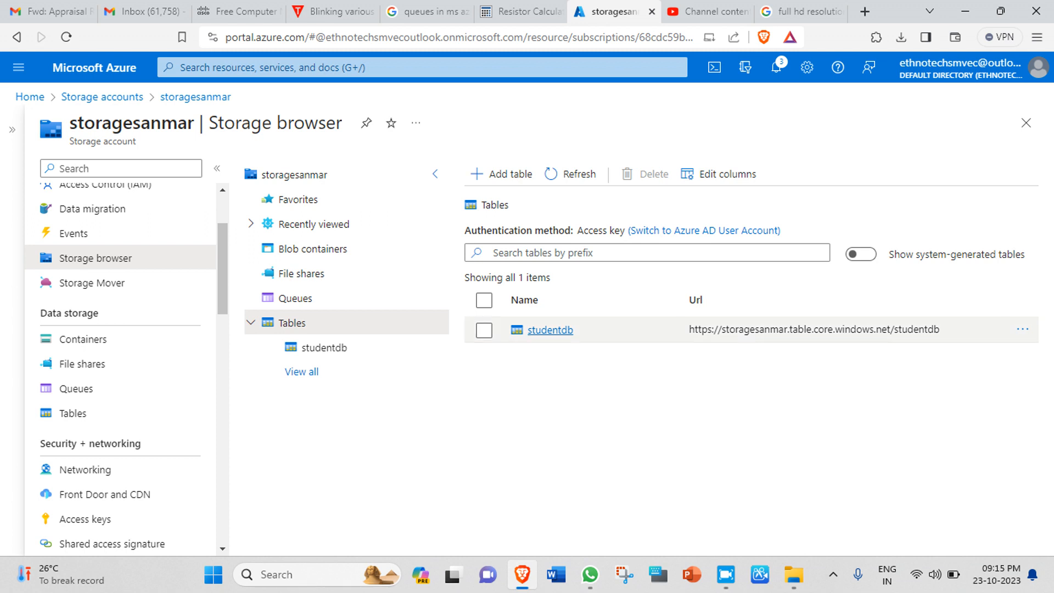
click(550, 330)
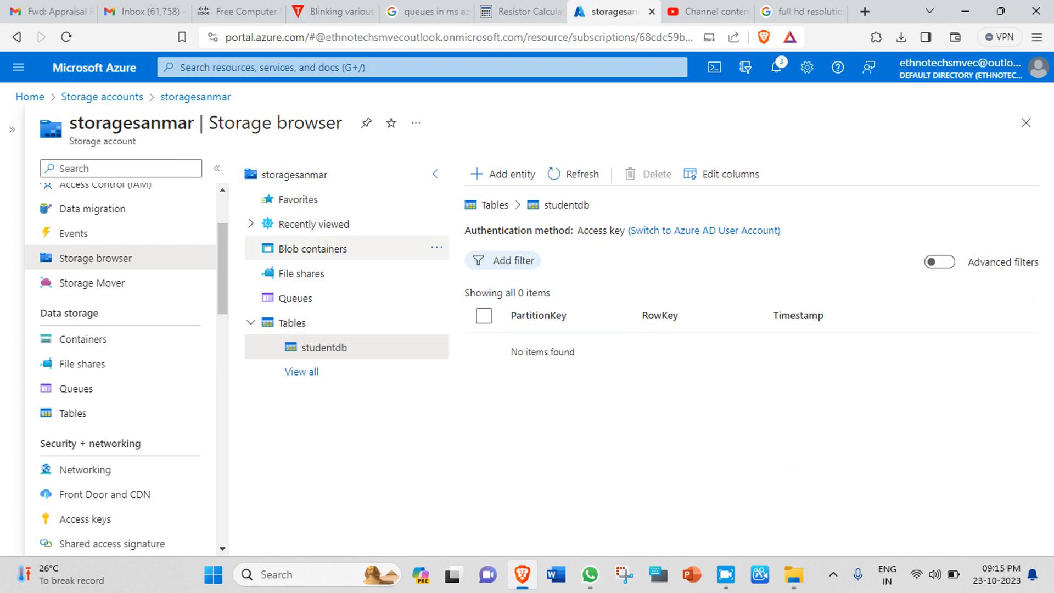
click(217, 168)
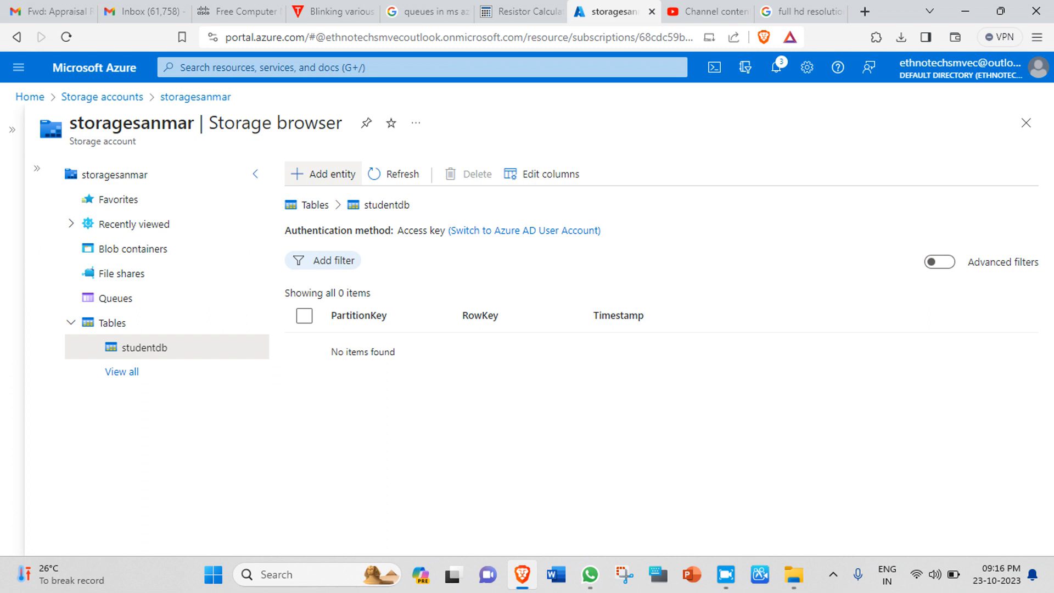
click(324, 174)
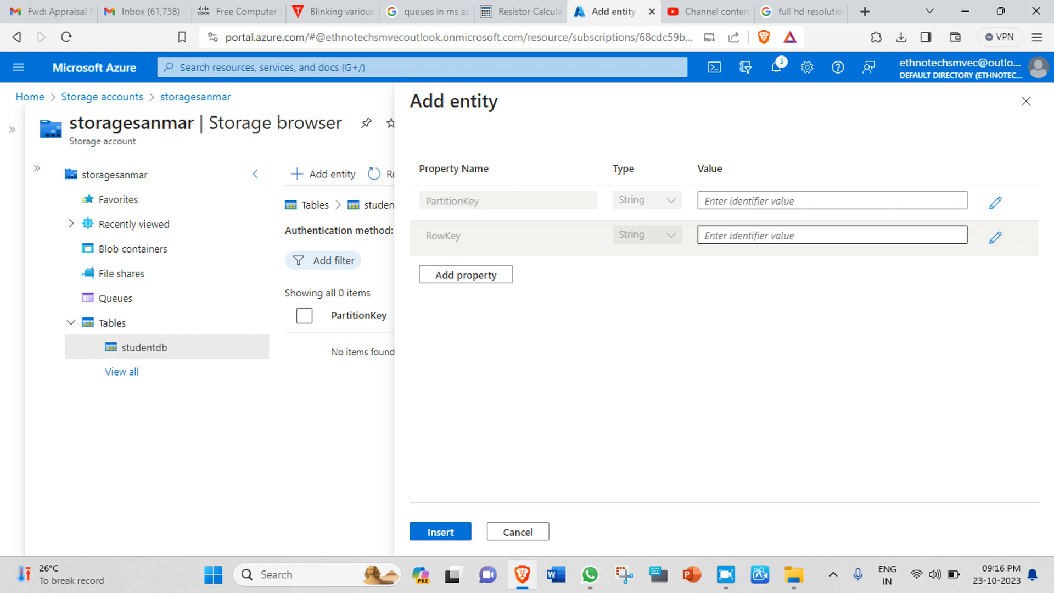
Step: Add three extra property rows and set both PartitionKey and RowKey to 1
click(466, 274)
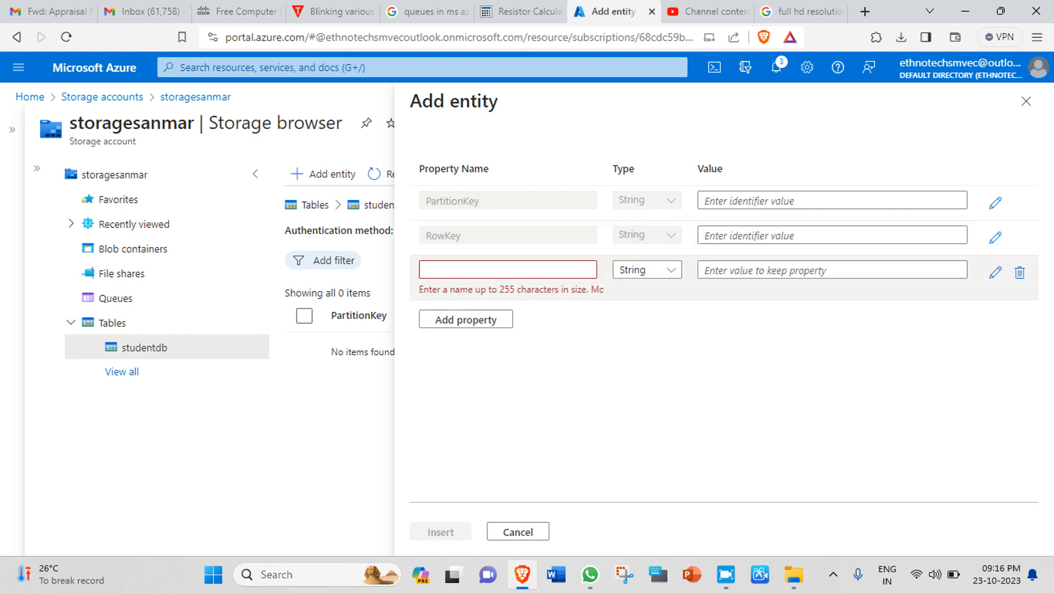
click(465, 320)
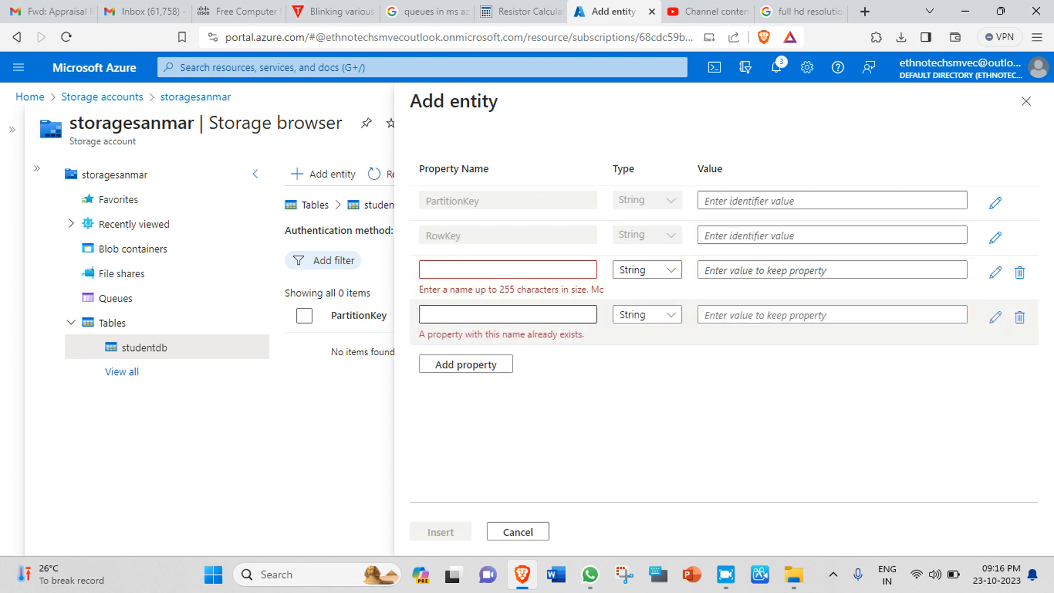
click(466, 364)
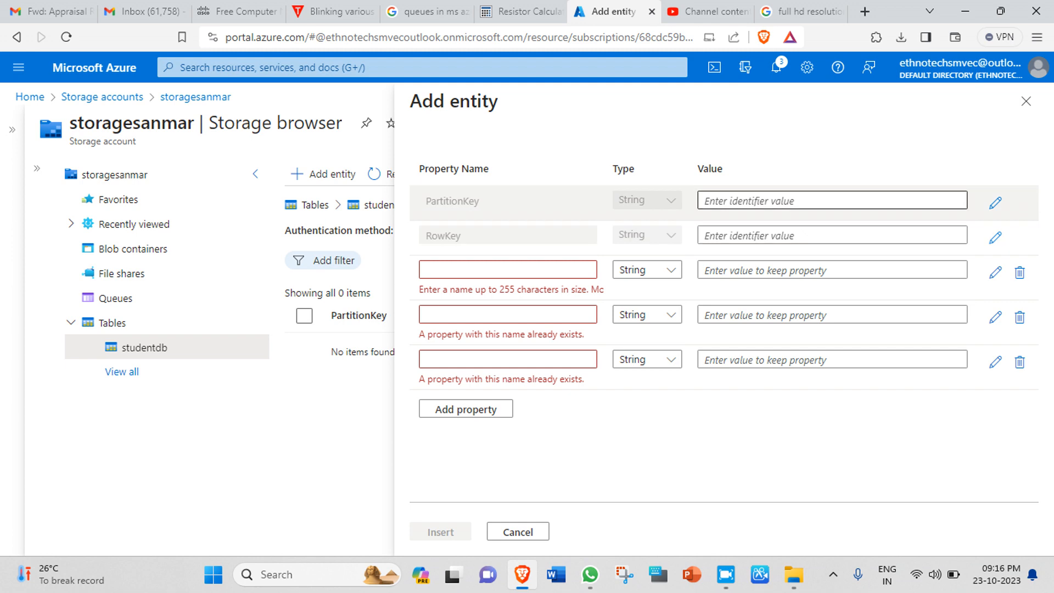
click(832, 200)
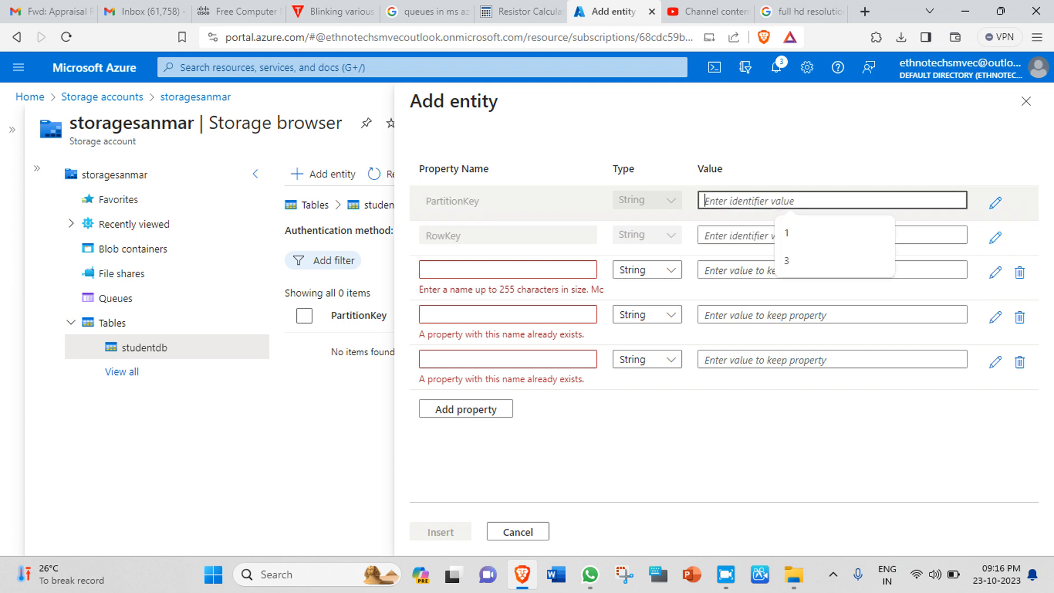
text(1)
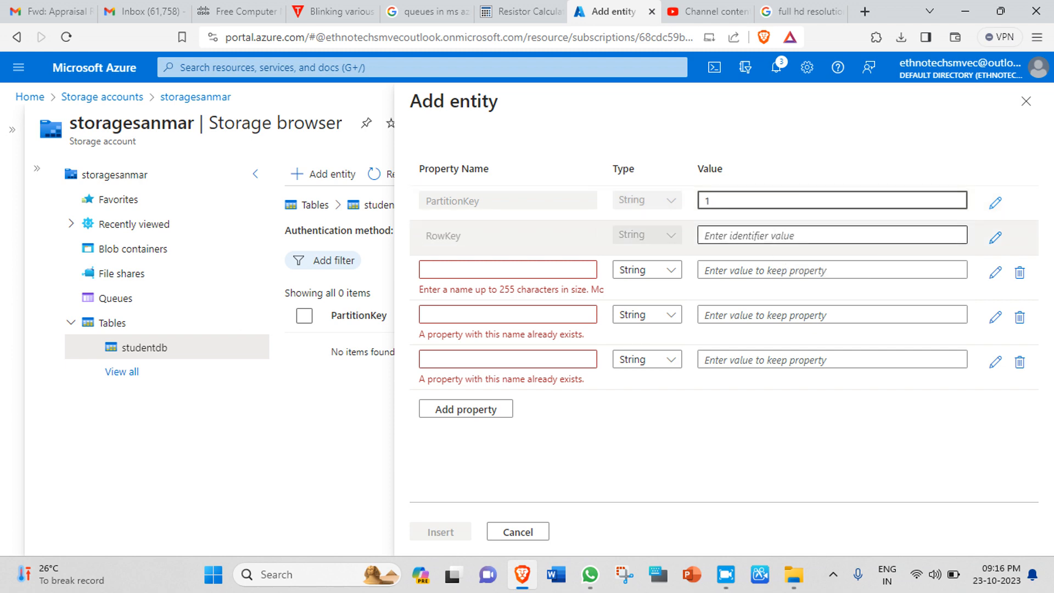
click(832, 235)
text(1)
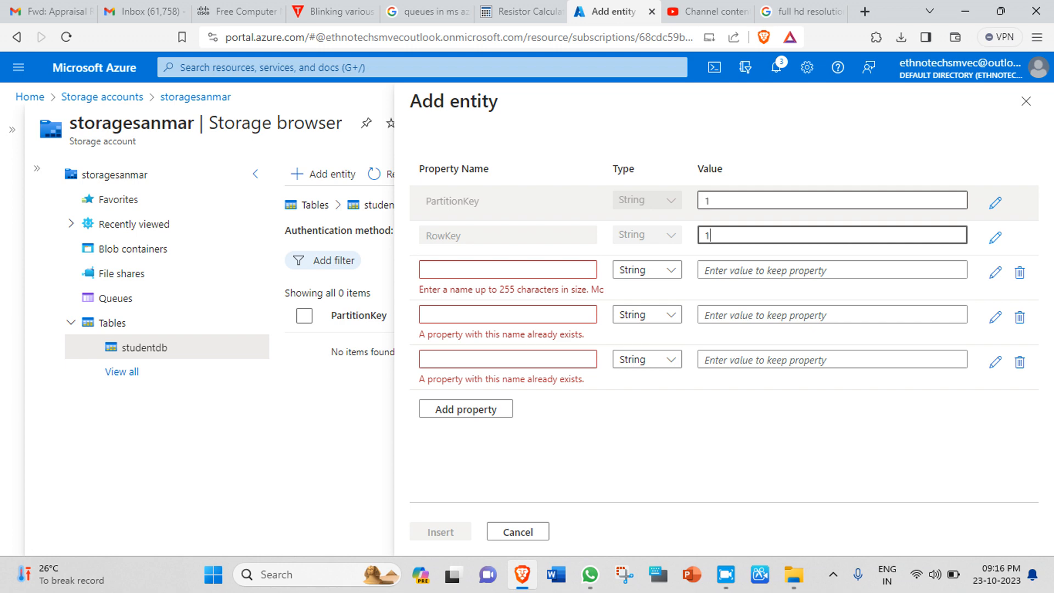
click(508, 269)
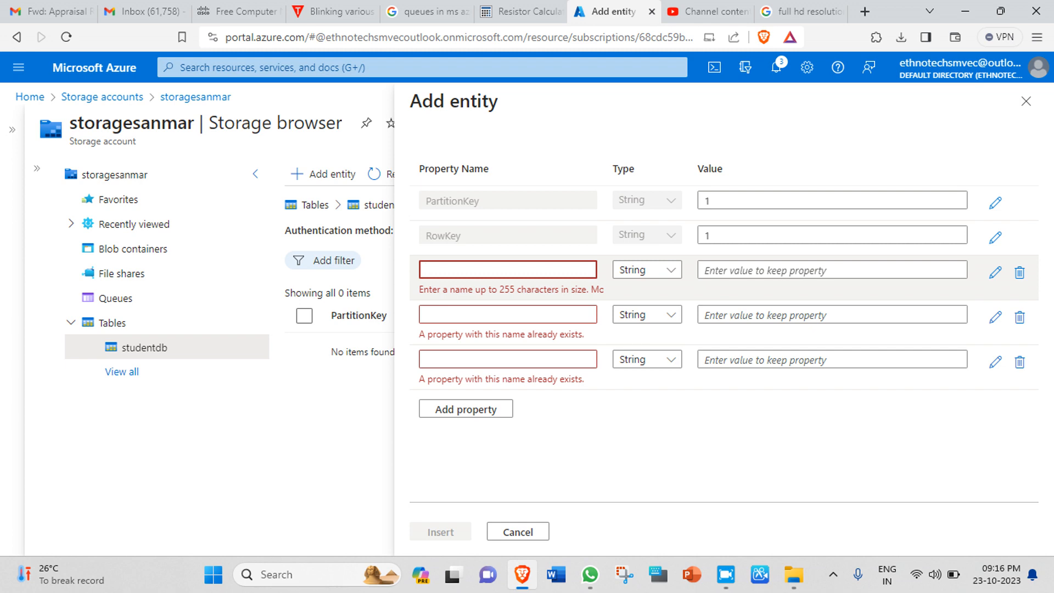
Step: Name the first property REGNO with type Int32, and the second property NAME
text(r)
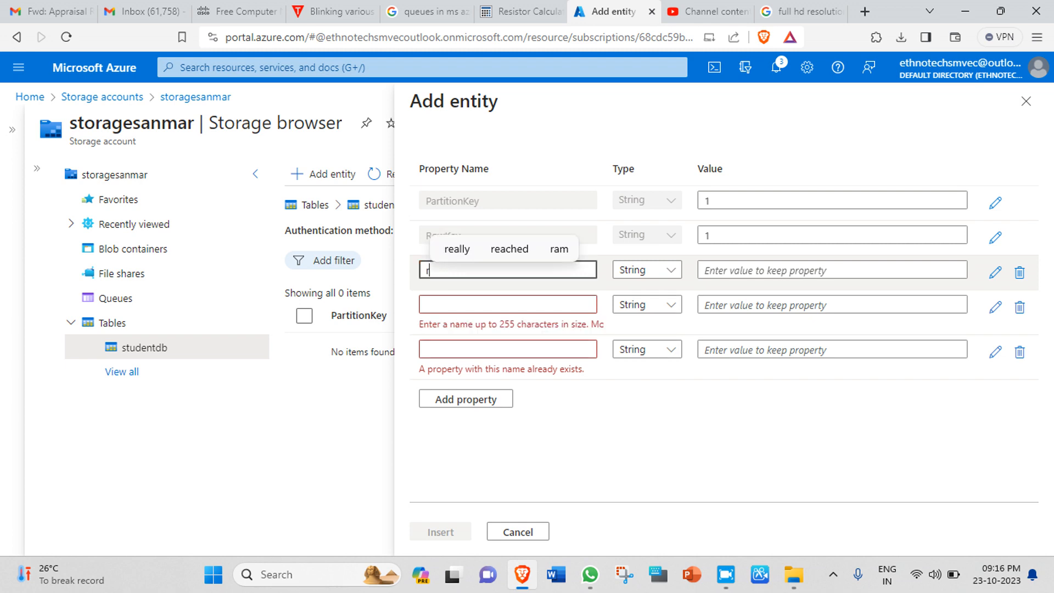
text(eg)
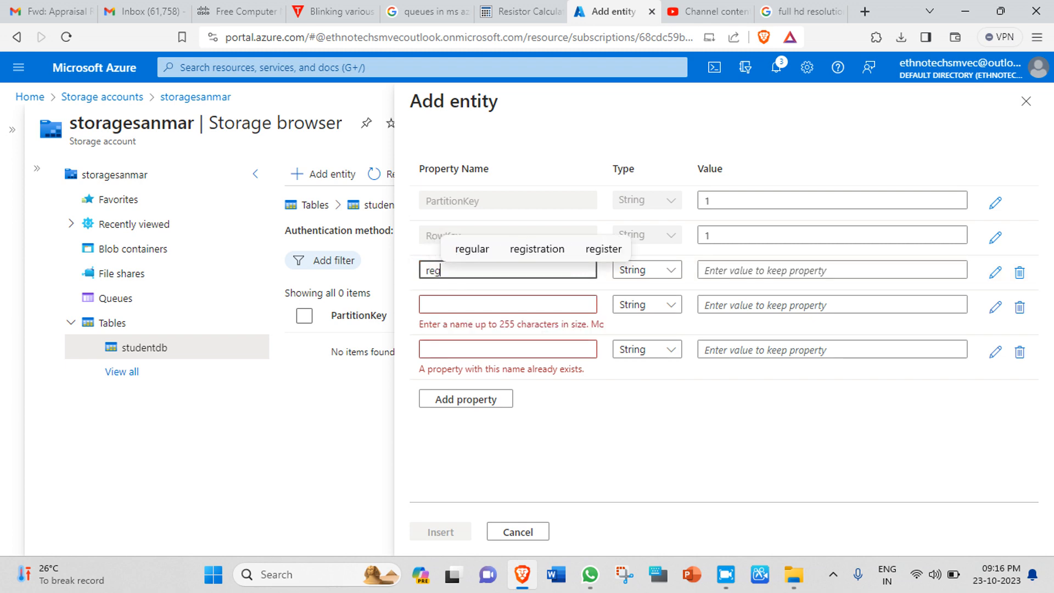
key(BackSpace)
key(BackSpace)
key(BackSpace)
text(R)
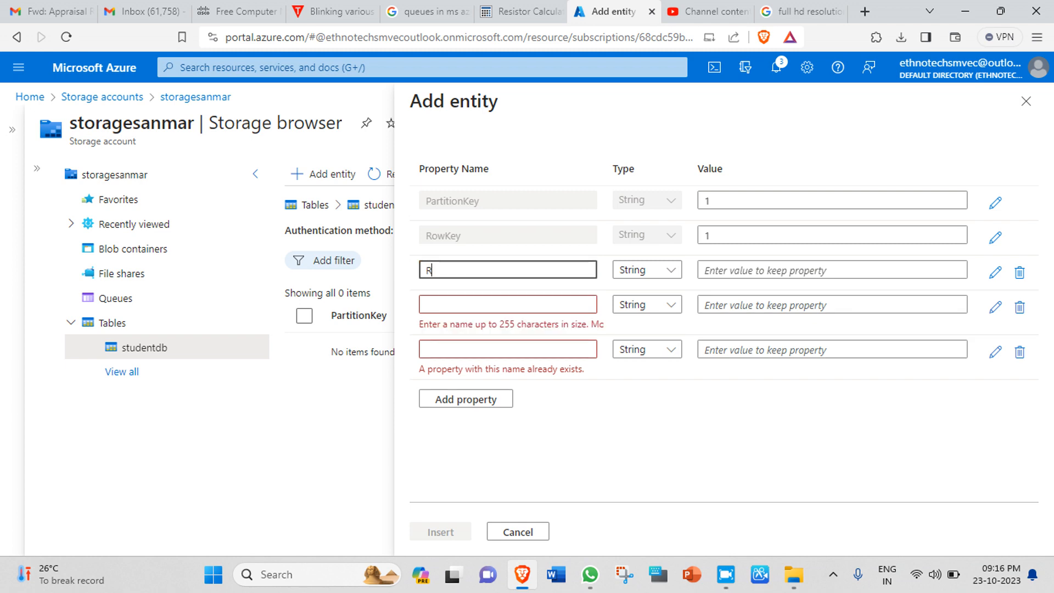
text(EG)
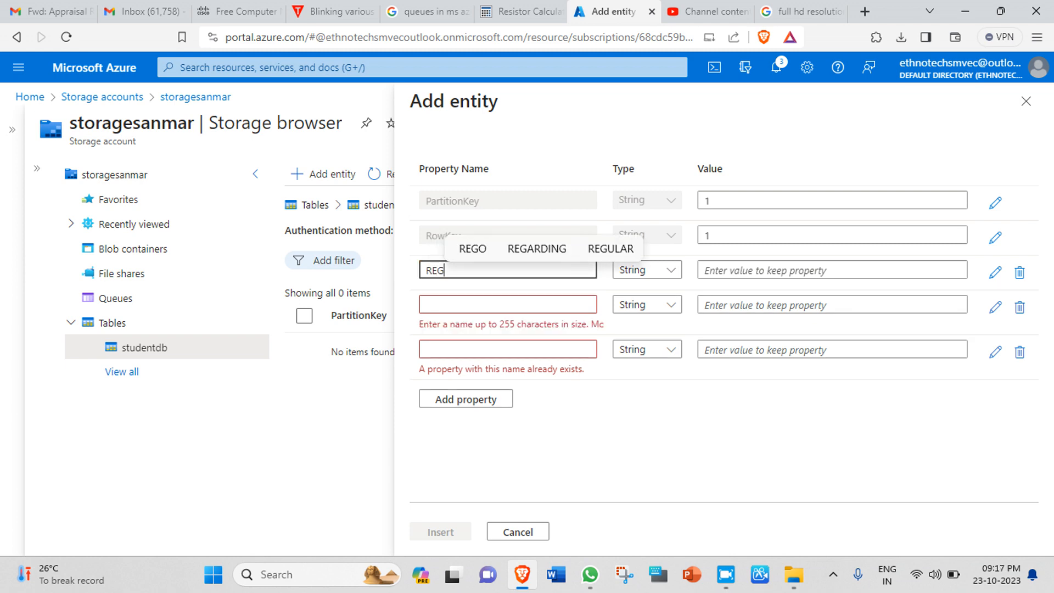
text(.NO)
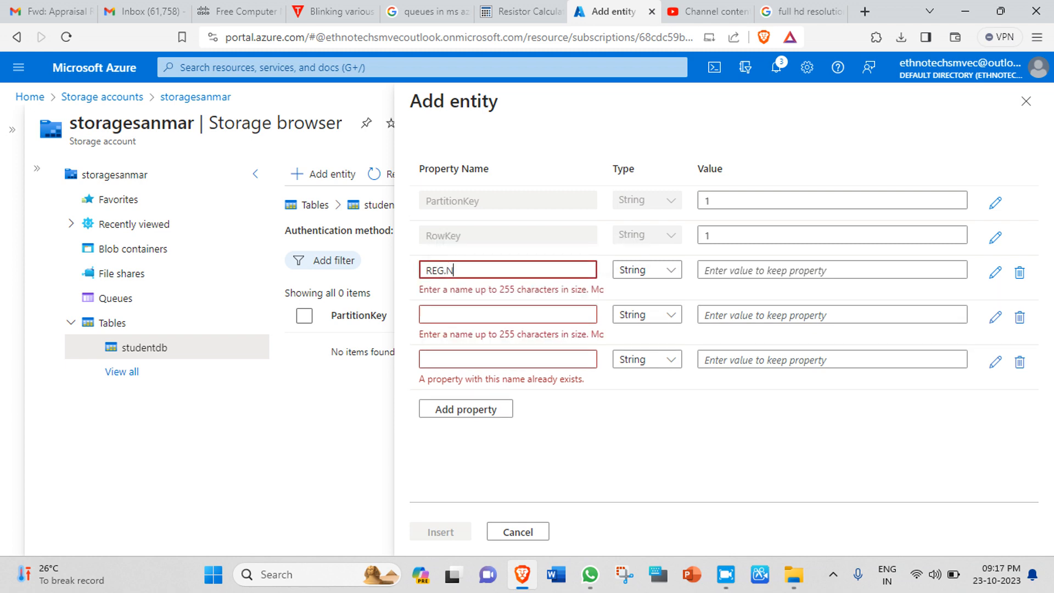
key(BackSpace)
key(BackSpace)
key(BackSpace)
text(NO)
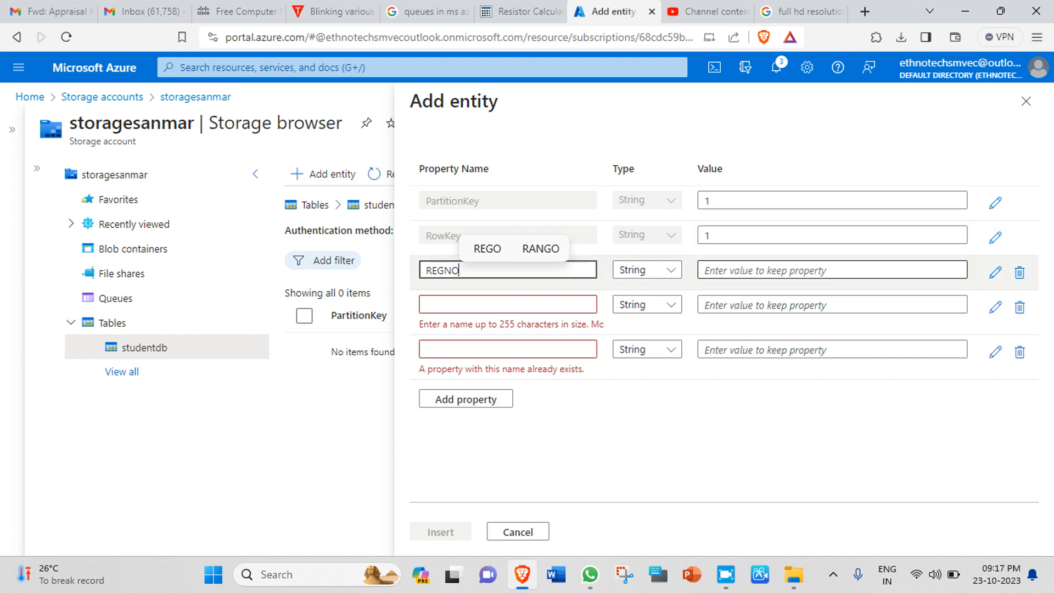
click(832, 270)
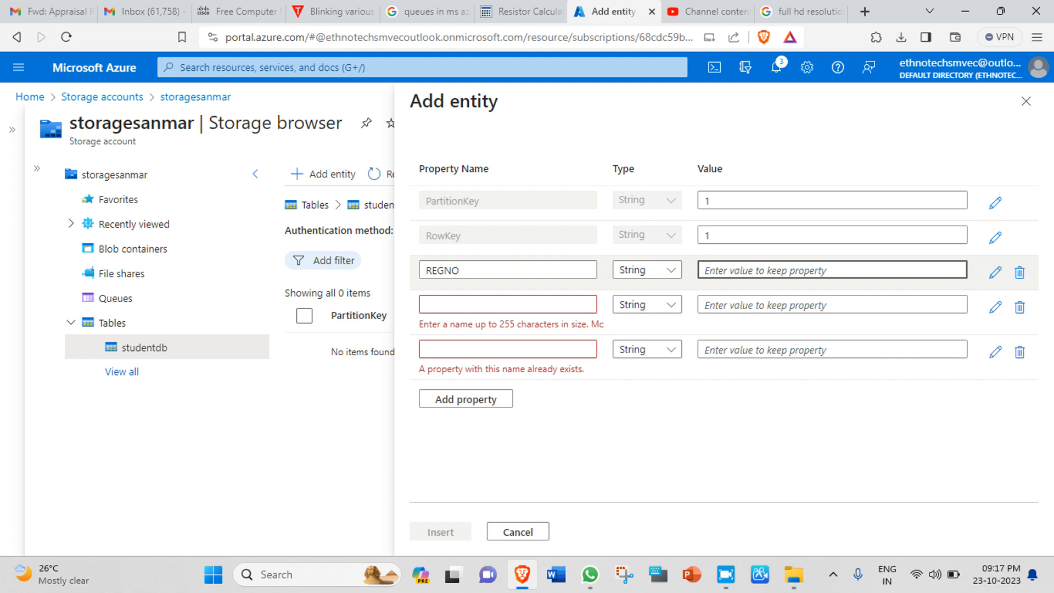
click(494, 305)
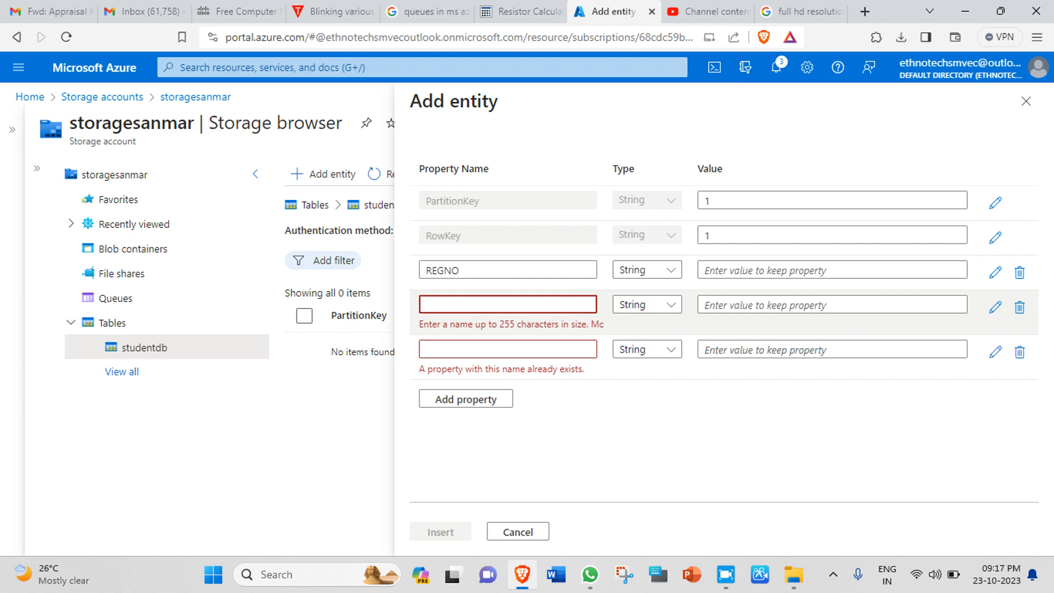
text(NA)
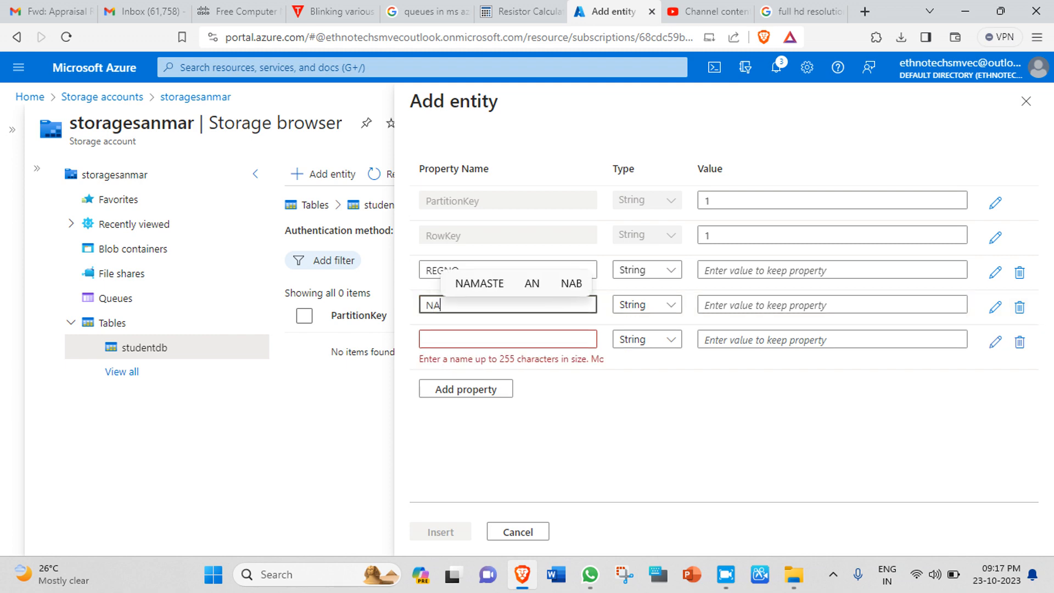
text(ME)
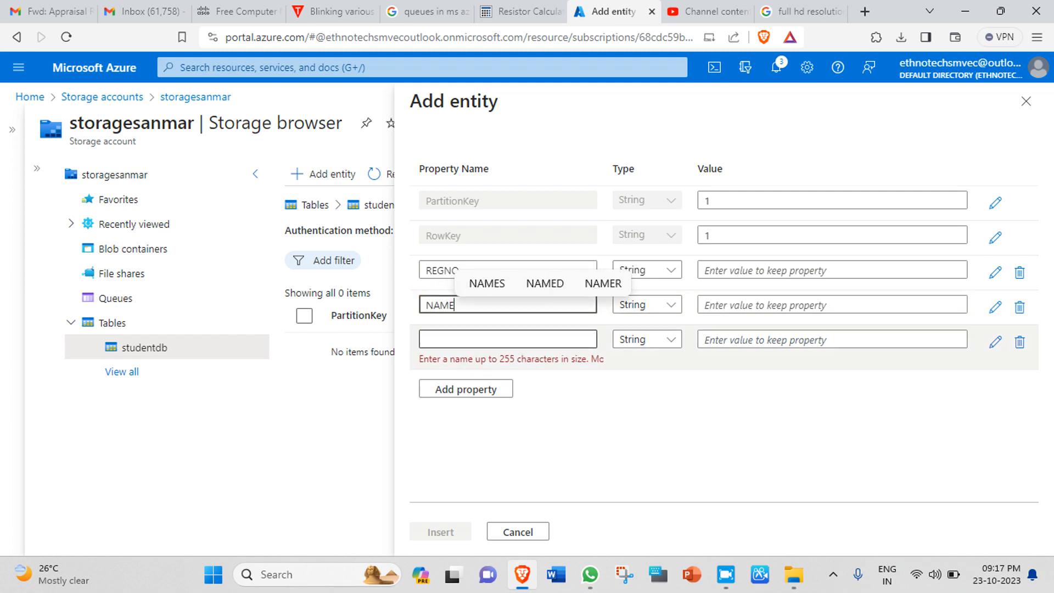
click(494, 339)
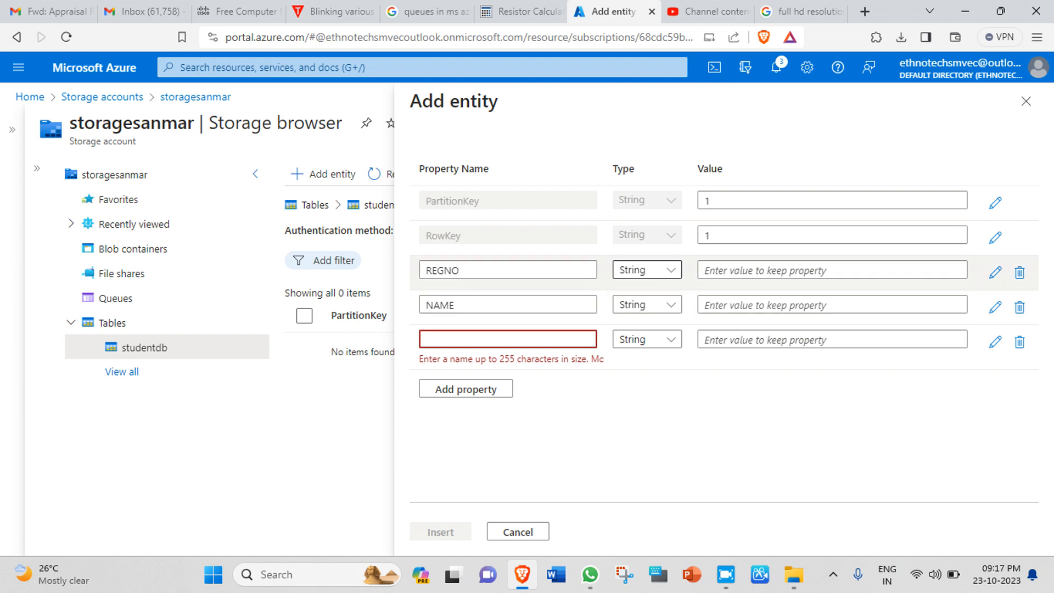
click(647, 270)
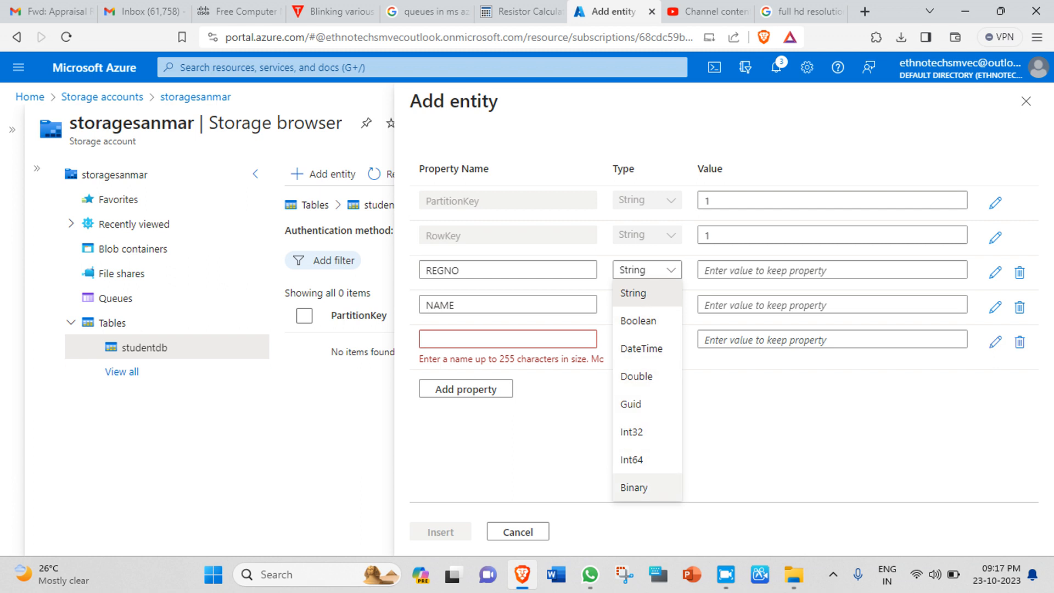
click(631, 432)
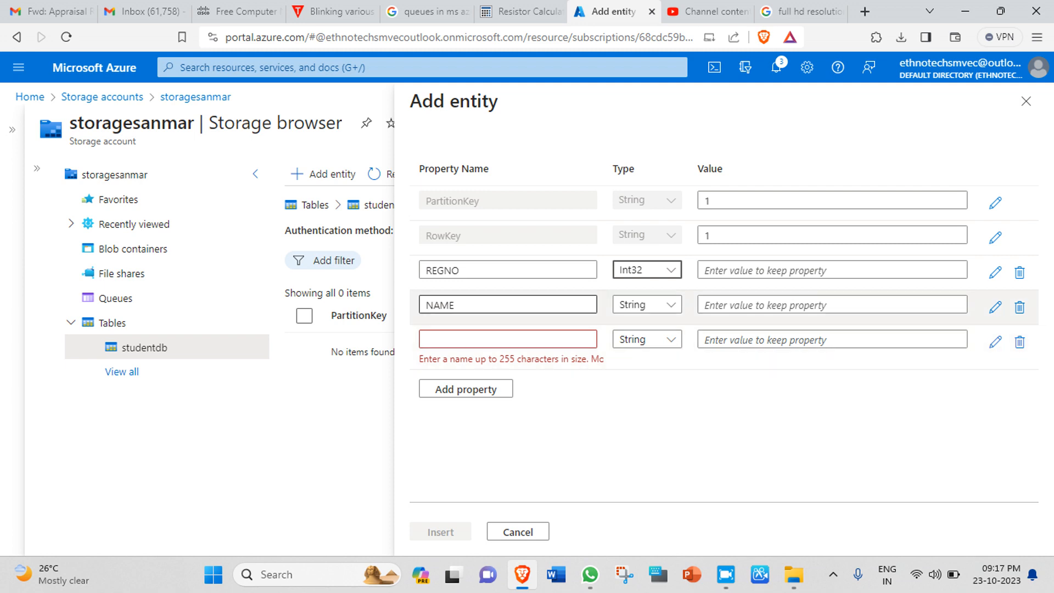
Step: Name the third property MAILID and add a fourth property named MOBNO
click(508, 339)
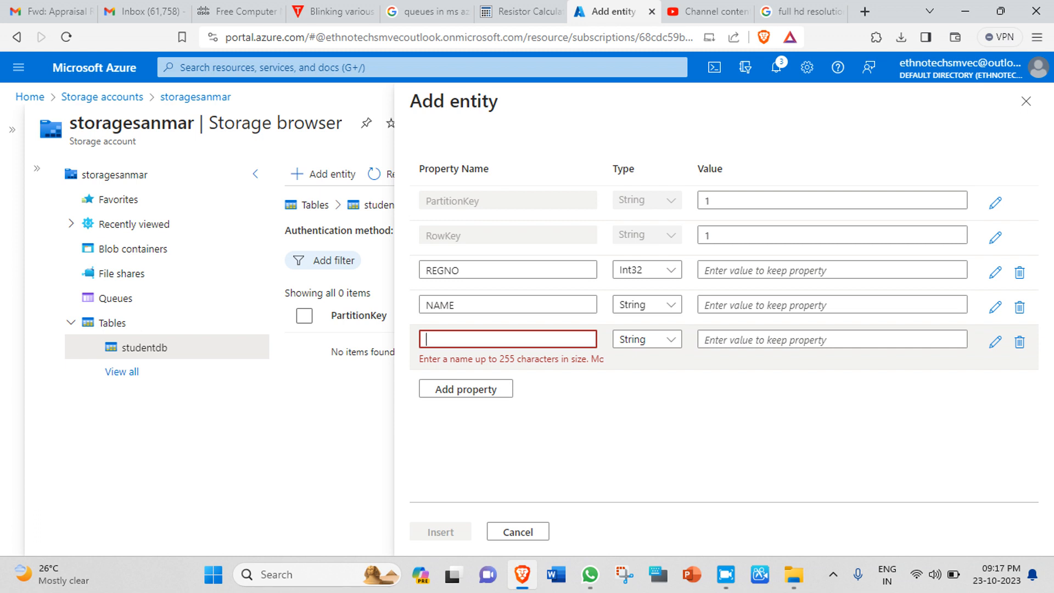
text(MAILID)
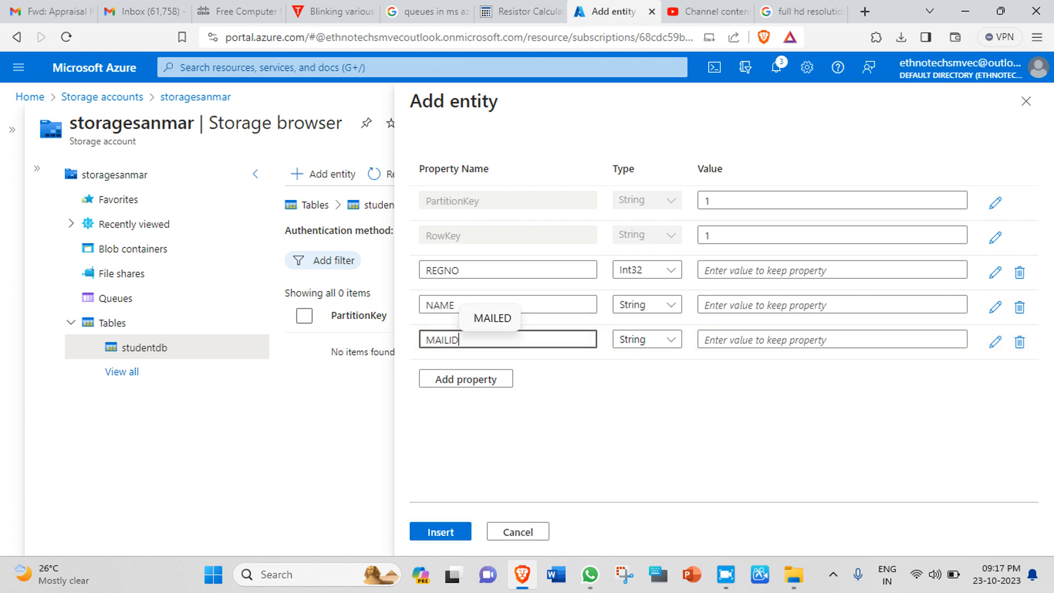
click(466, 379)
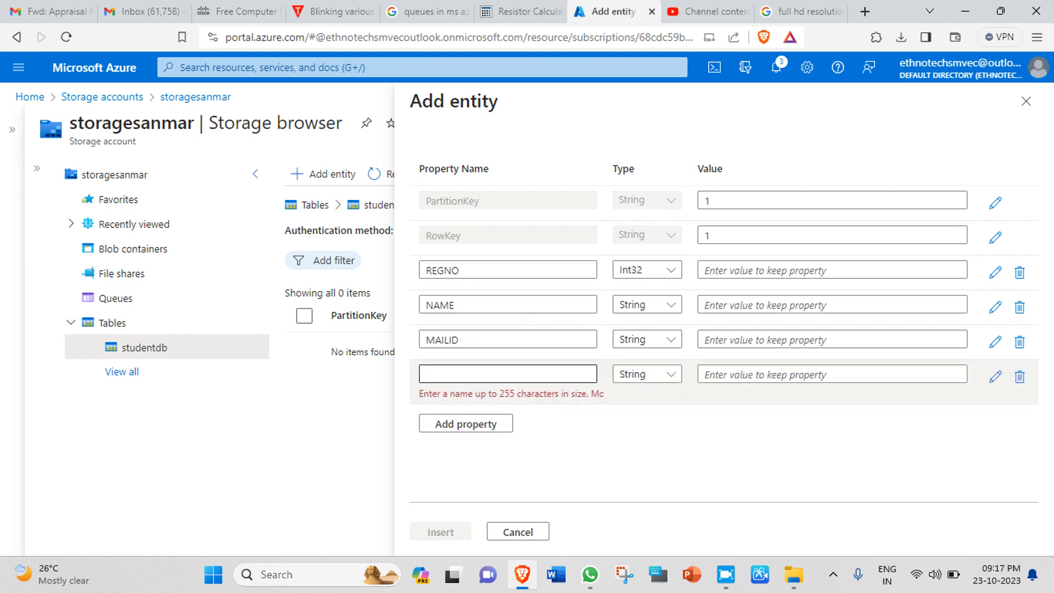
click(465, 375)
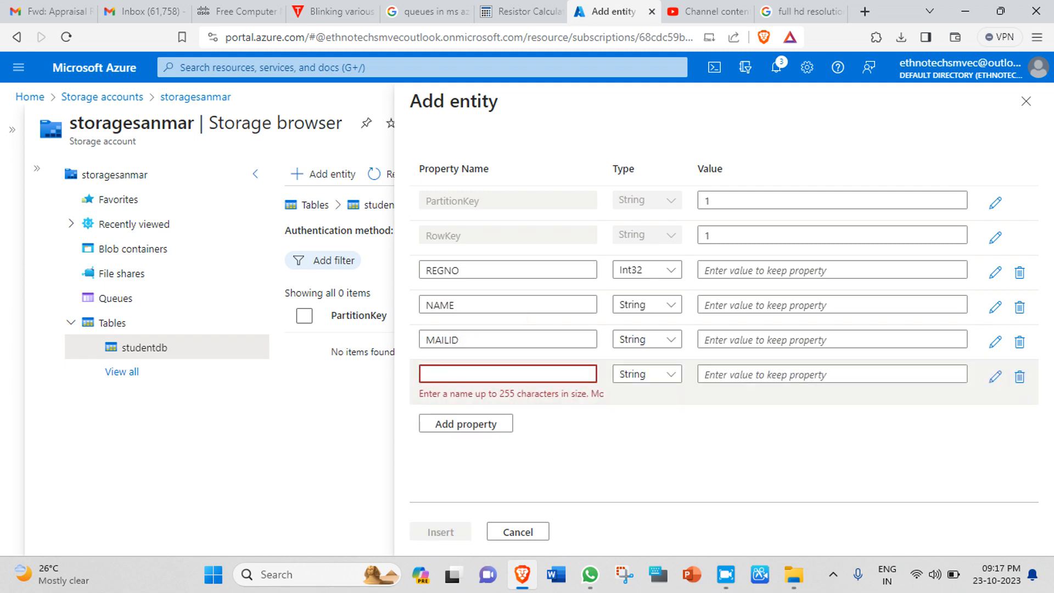
text(MOB)
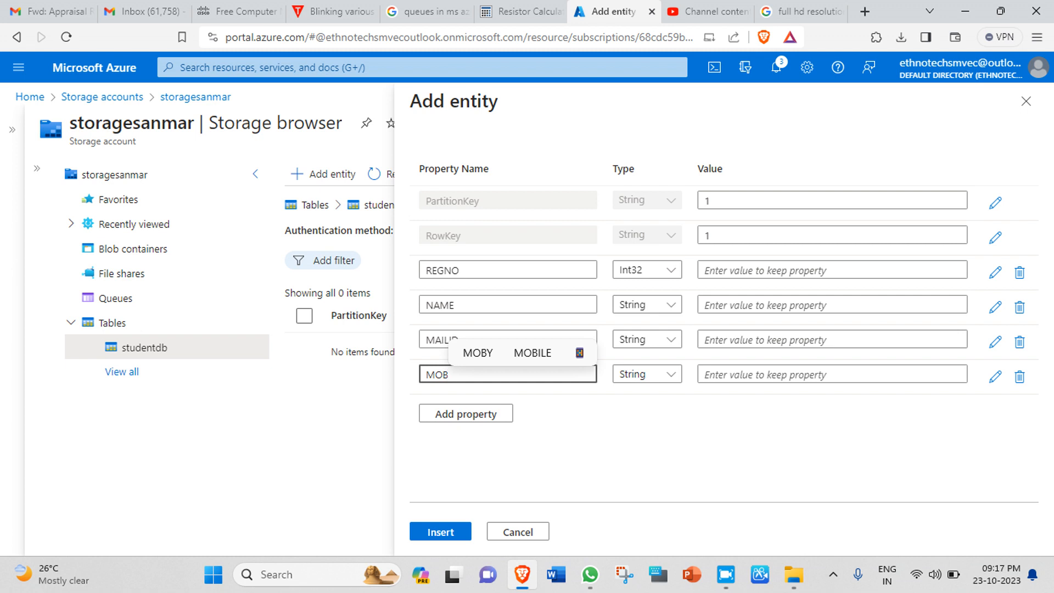
text(NO)
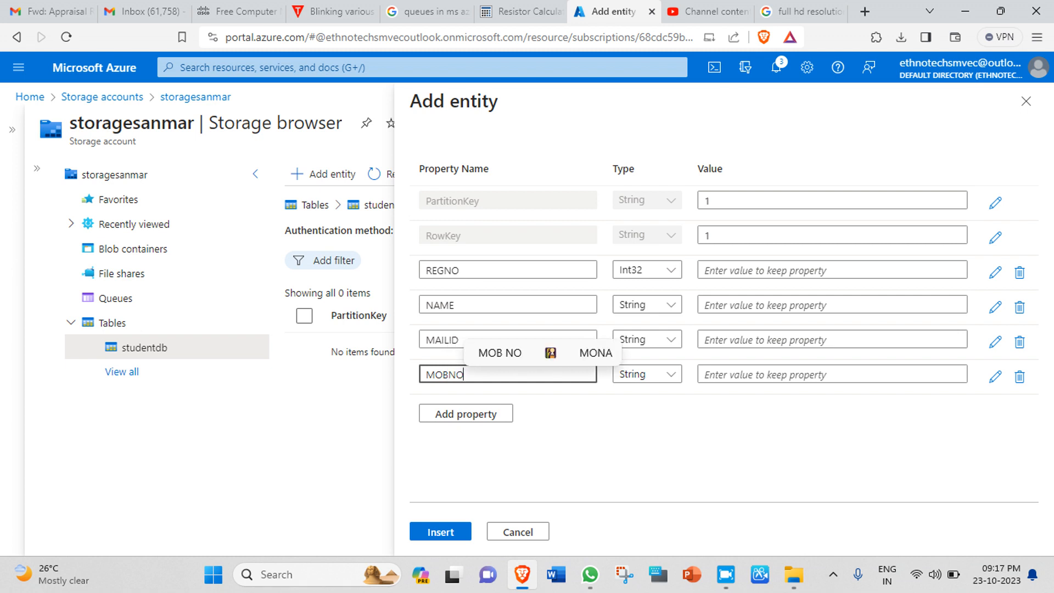
key(Tab)
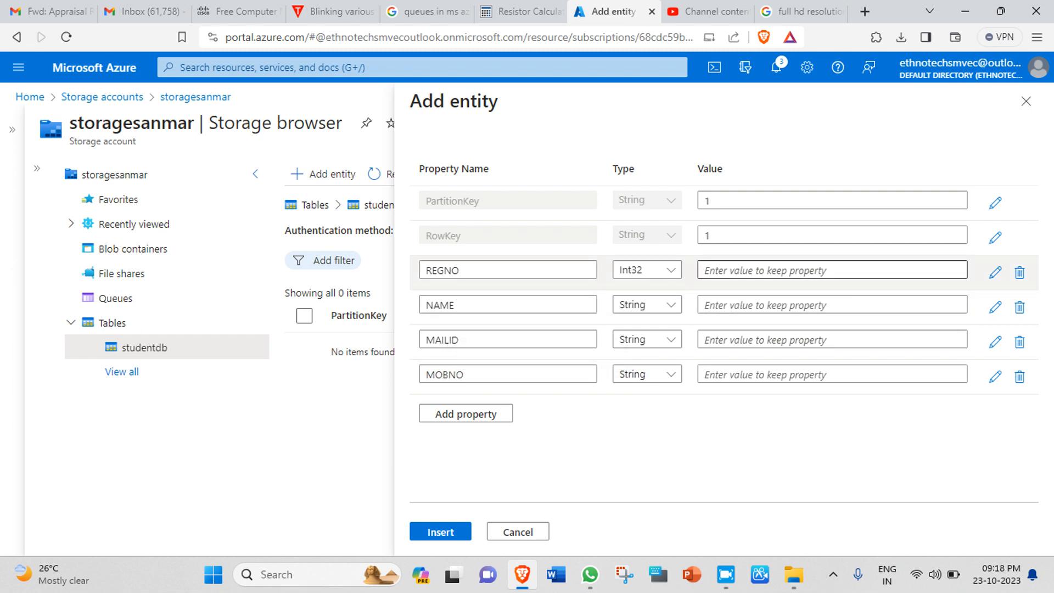
Step: Enter REGNO 19032 and the student's name, e-mail and mobile number, then insert entity 1-1
click(779, 270)
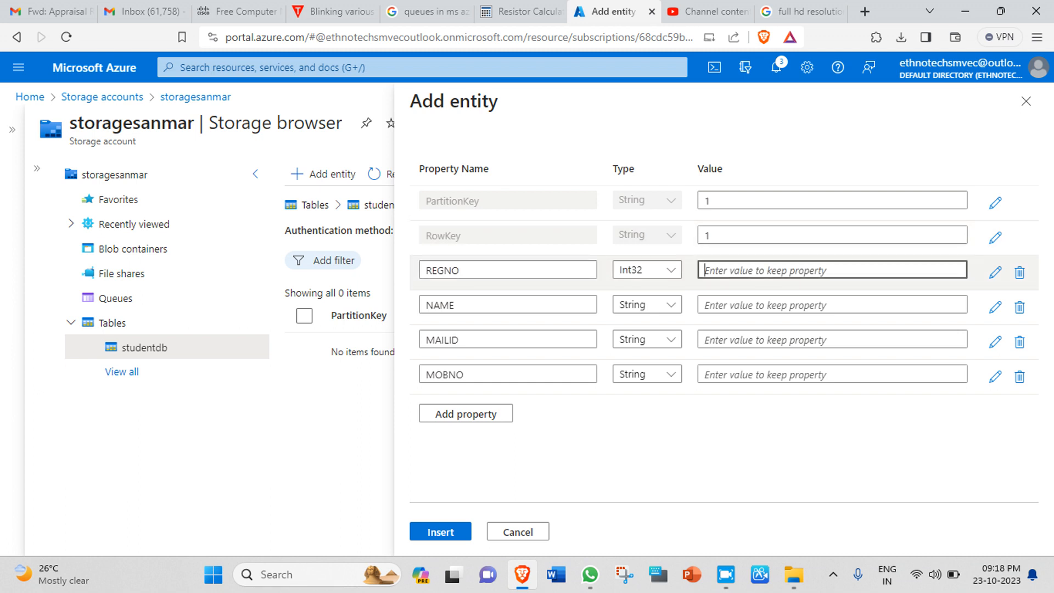
text(1)
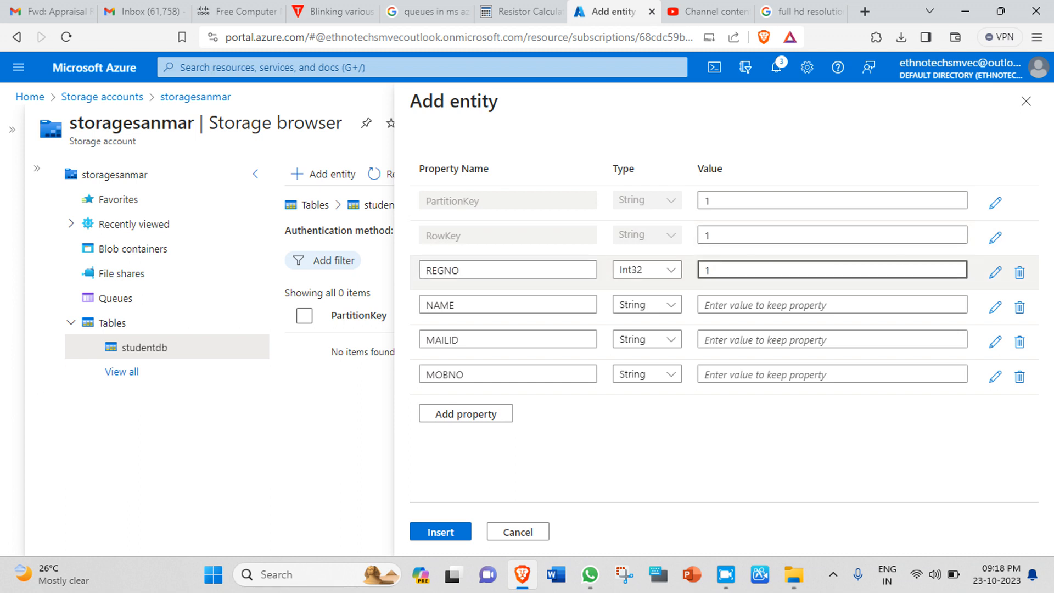
text(9032)
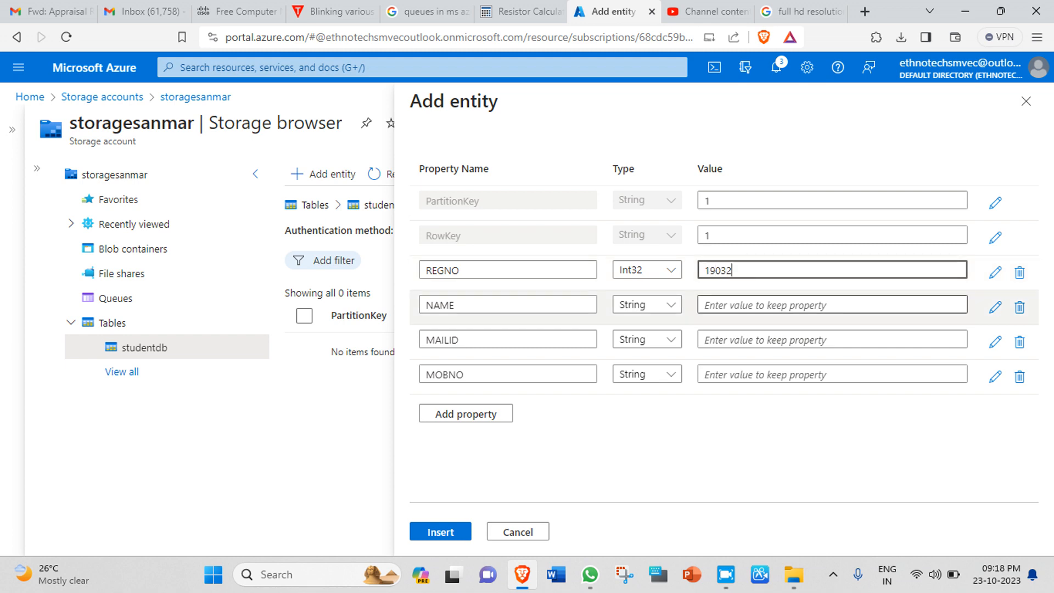
click(832, 304)
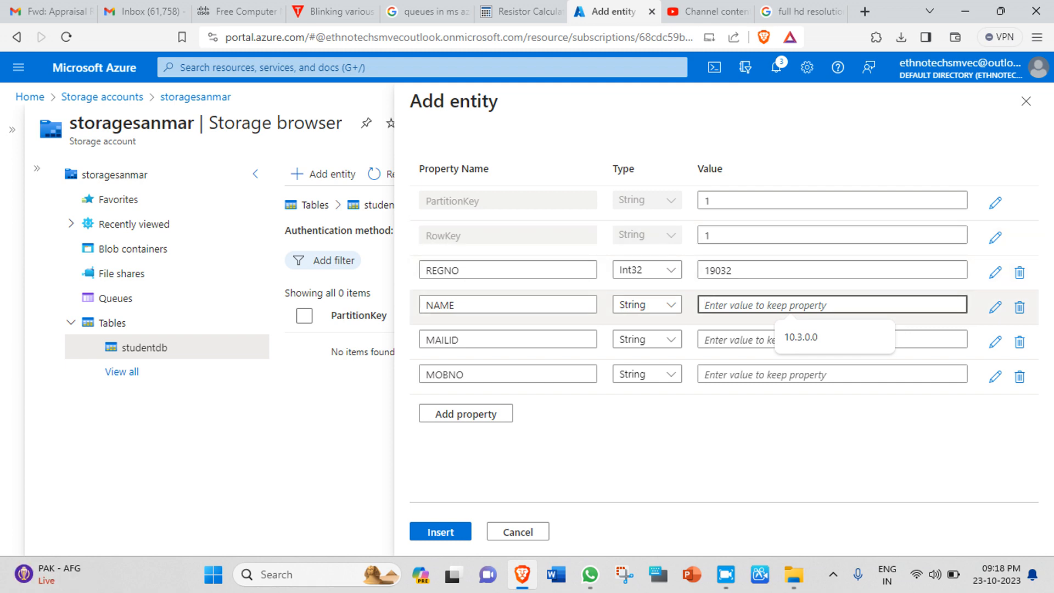
text(SANTH)
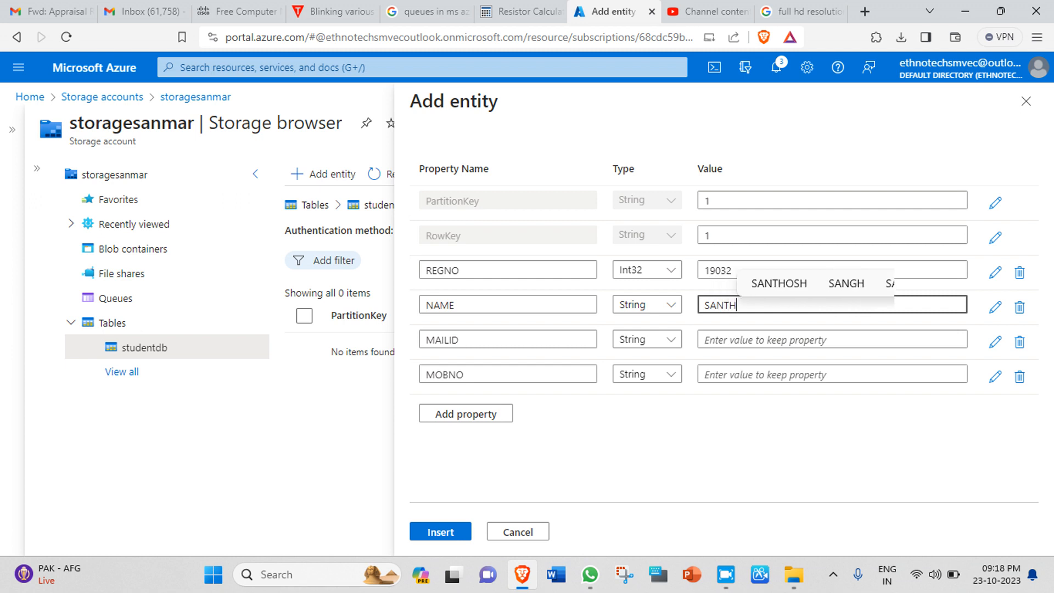
text(OSH)
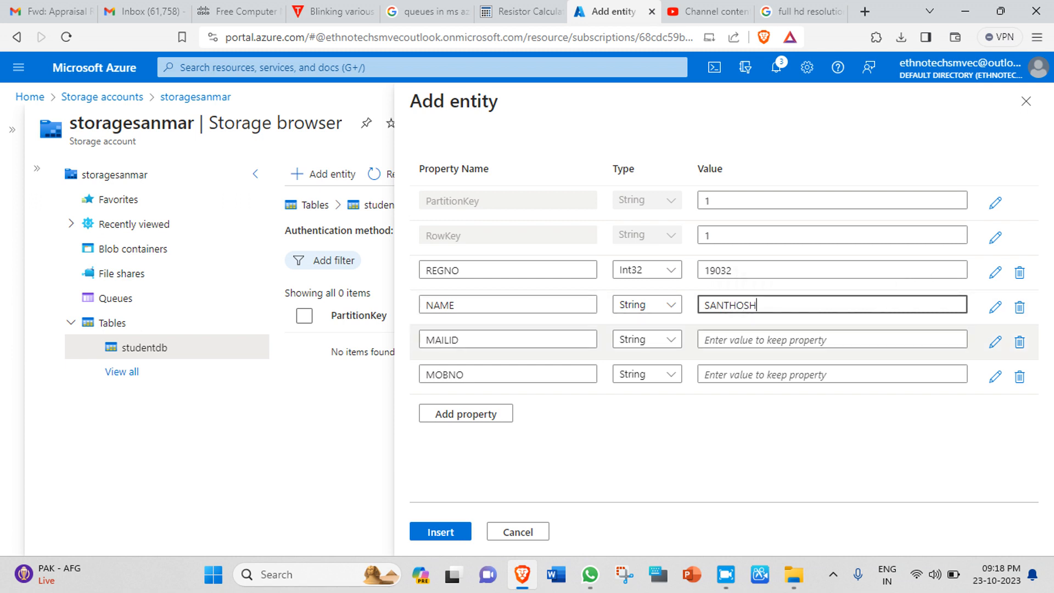
click(764, 340)
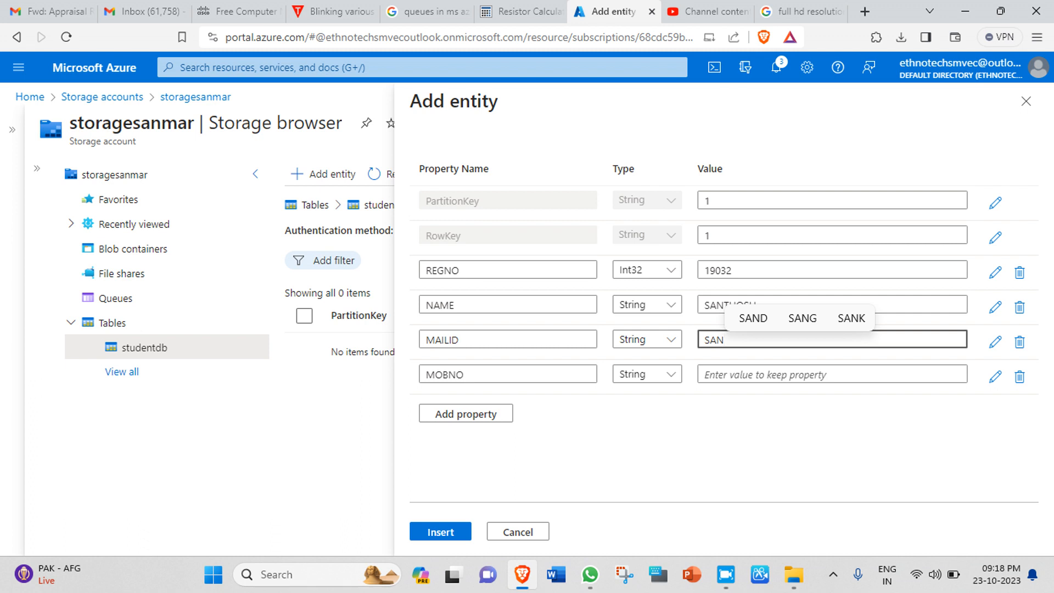
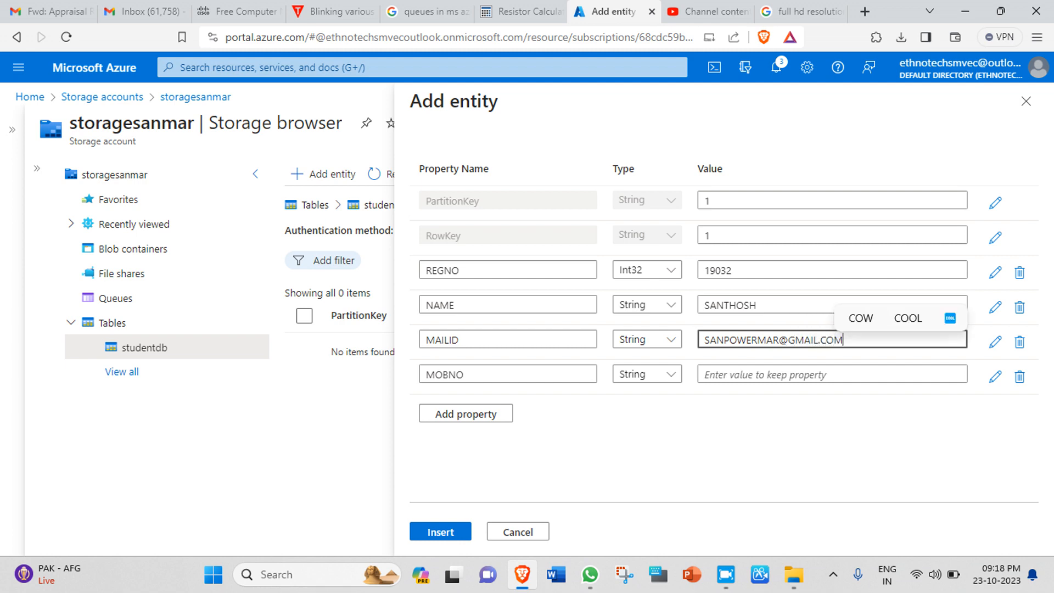
click(831, 374)
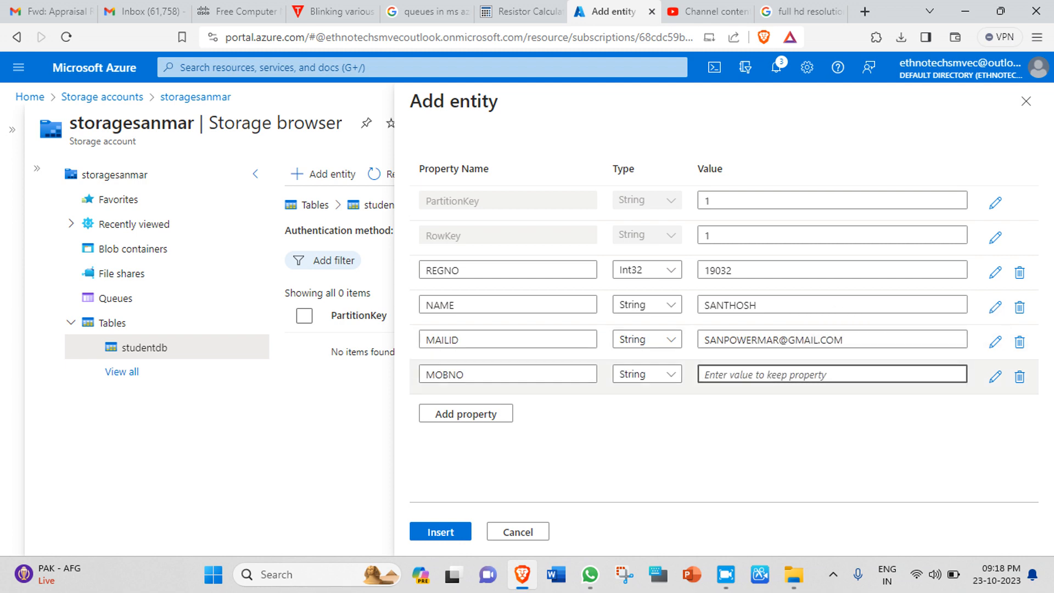
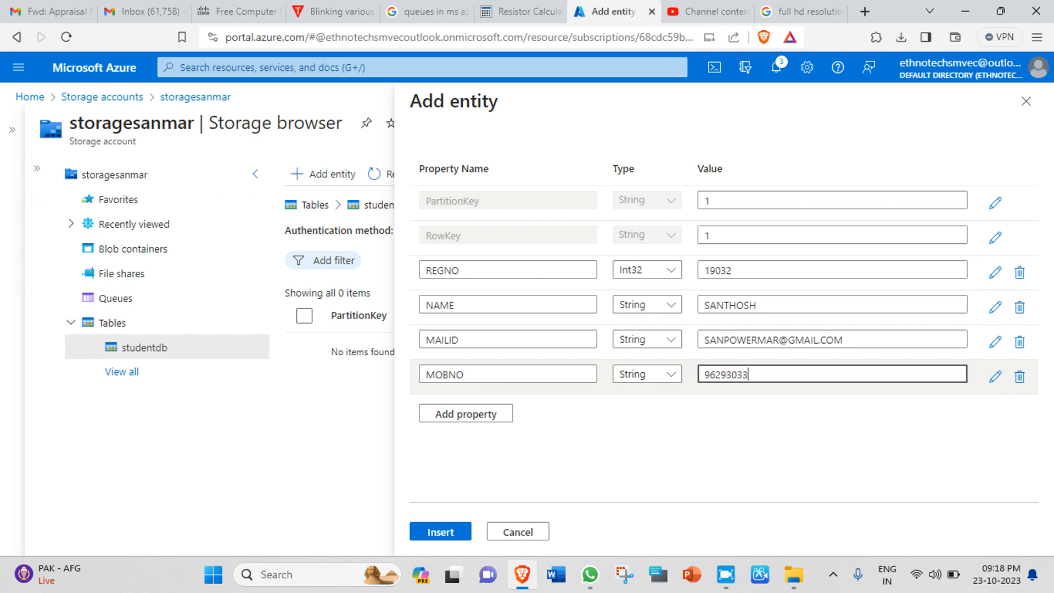
click(441, 531)
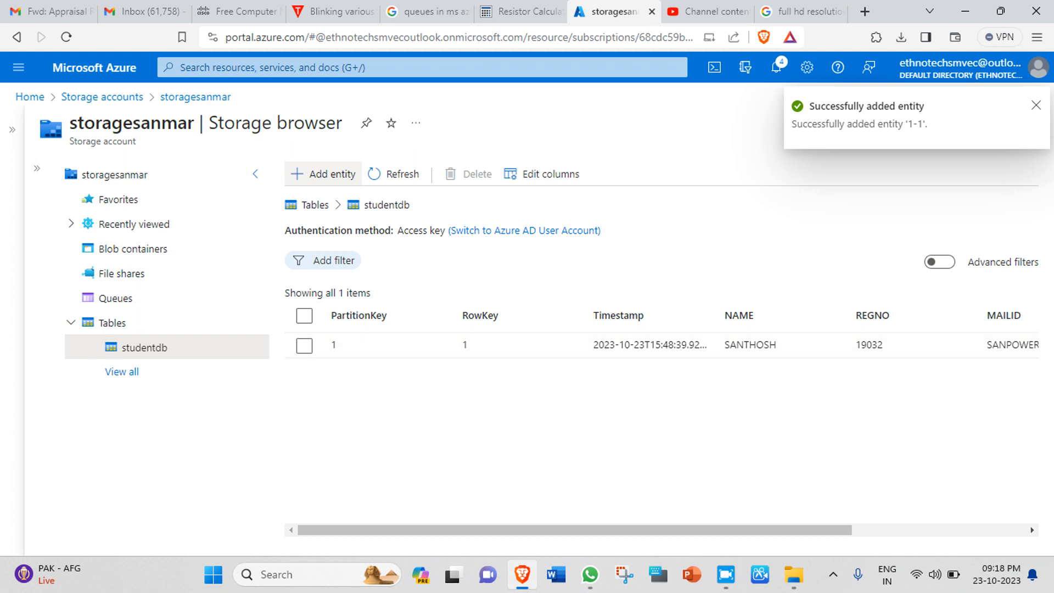
Step: Scroll across the entity grid to check the first student's columns through MOBNO
scroll(661, 335, right, 5)
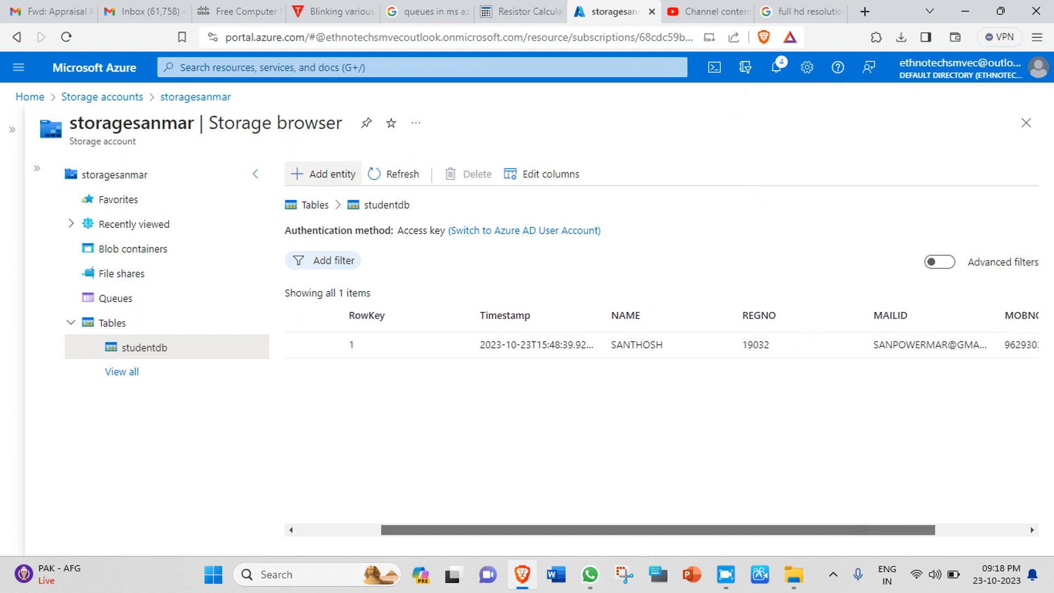
scroll(662, 335, left, 5)
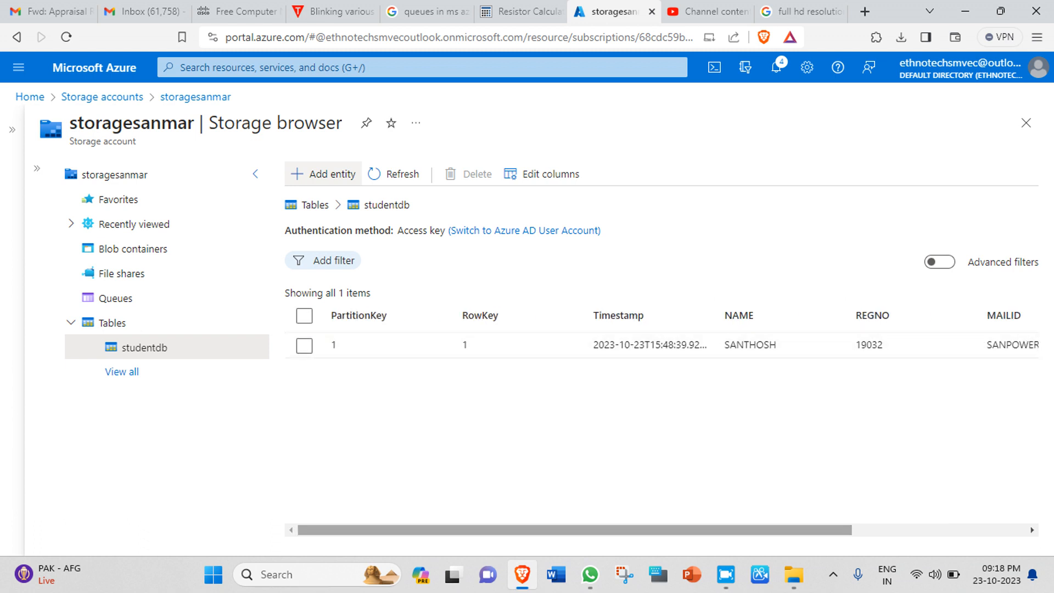
scroll(661, 335, right, 1)
scroll(661, 335, right, 3)
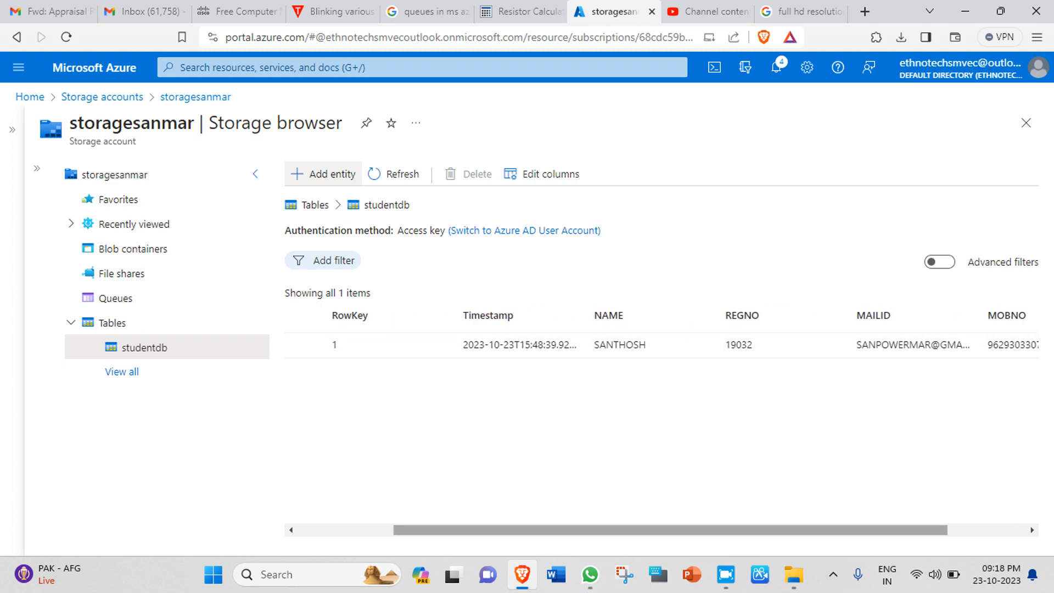
scroll(661, 335, right, 2)
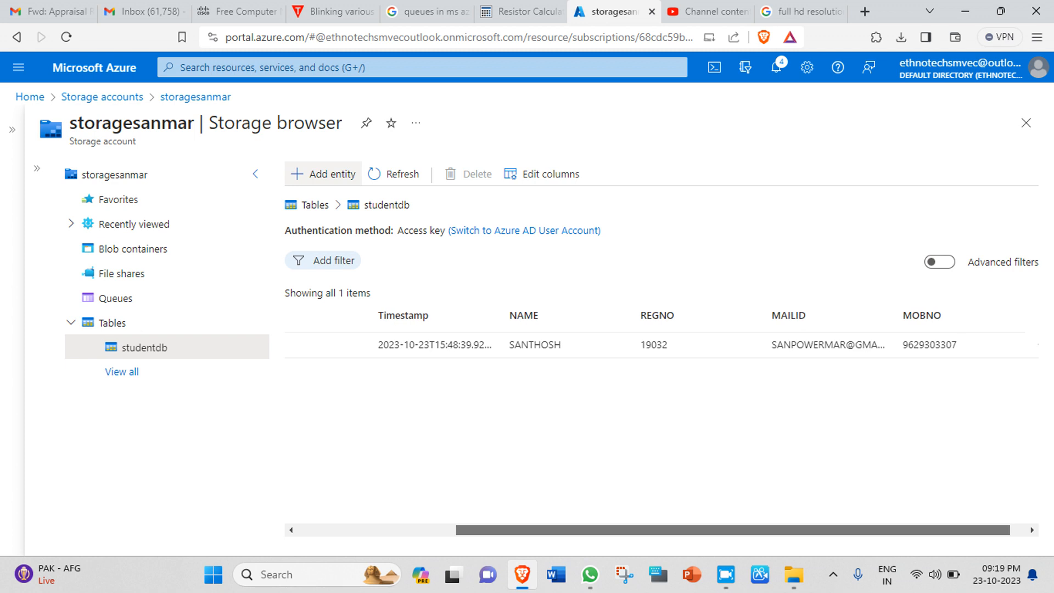
scroll(661, 335, right, 1)
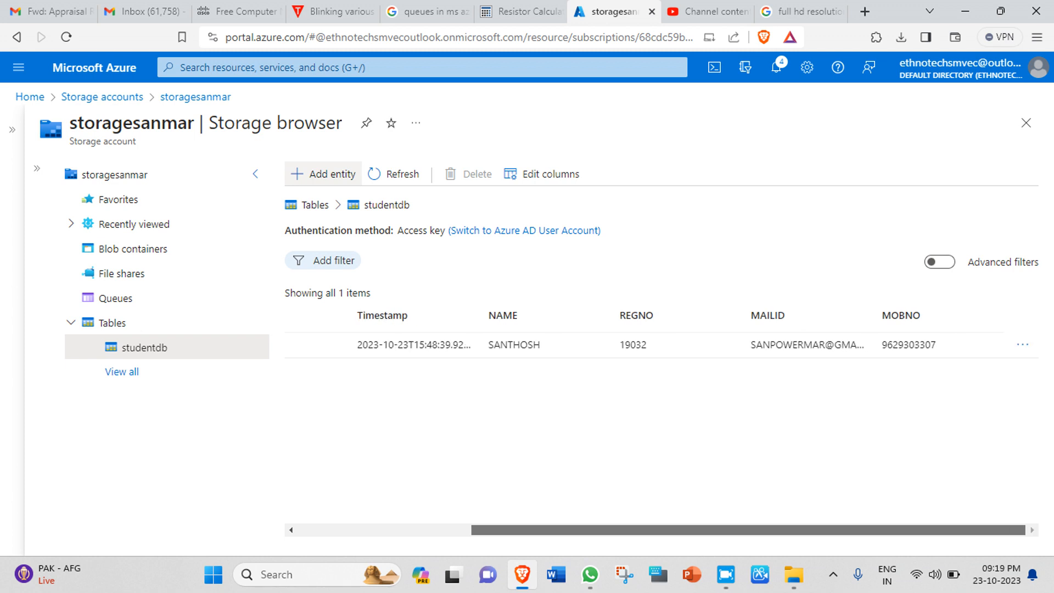
scroll(662, 335, left, 5)
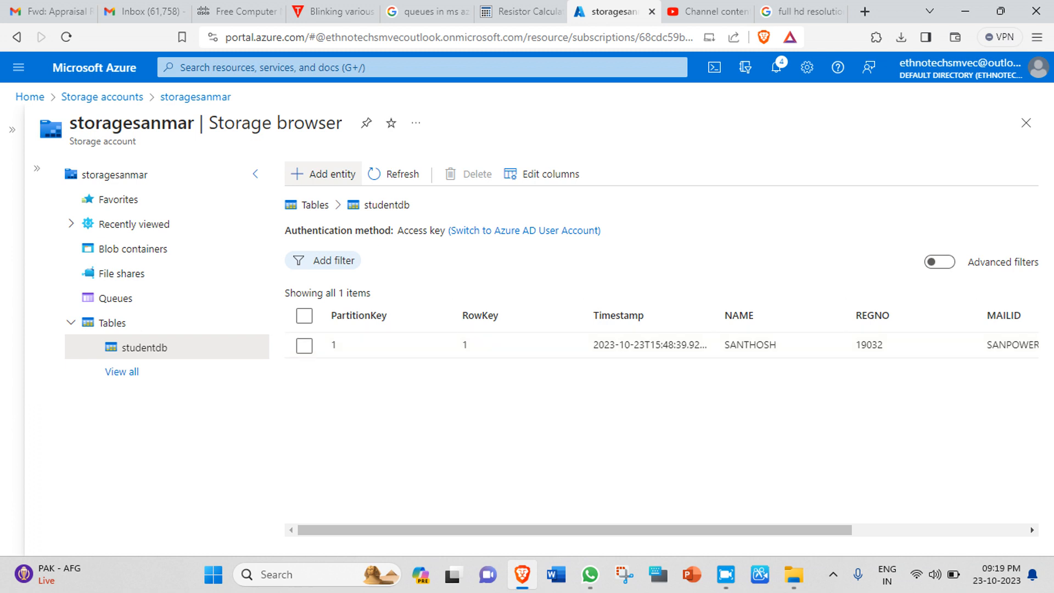
Step: Start a new entity with PartitionKey 1, RowKey 2 and REGNO 1903
click(323, 174)
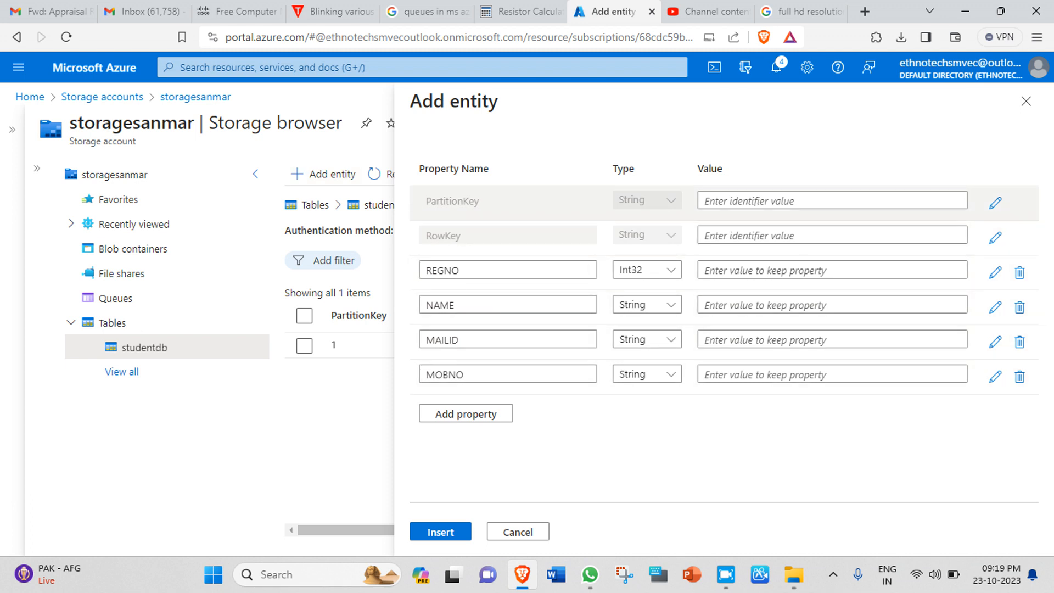
click(791, 201)
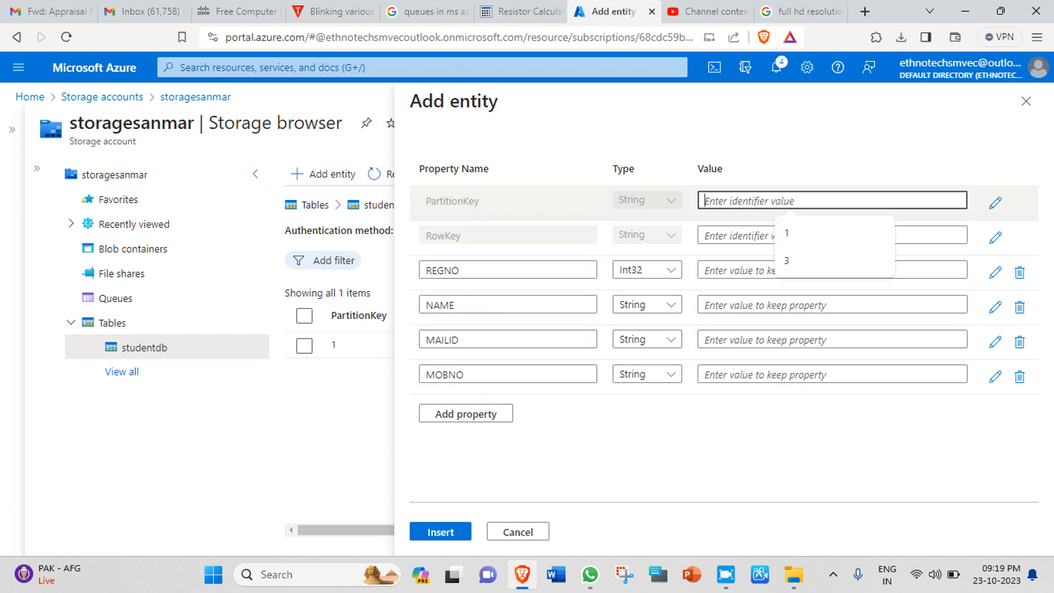
click(789, 233)
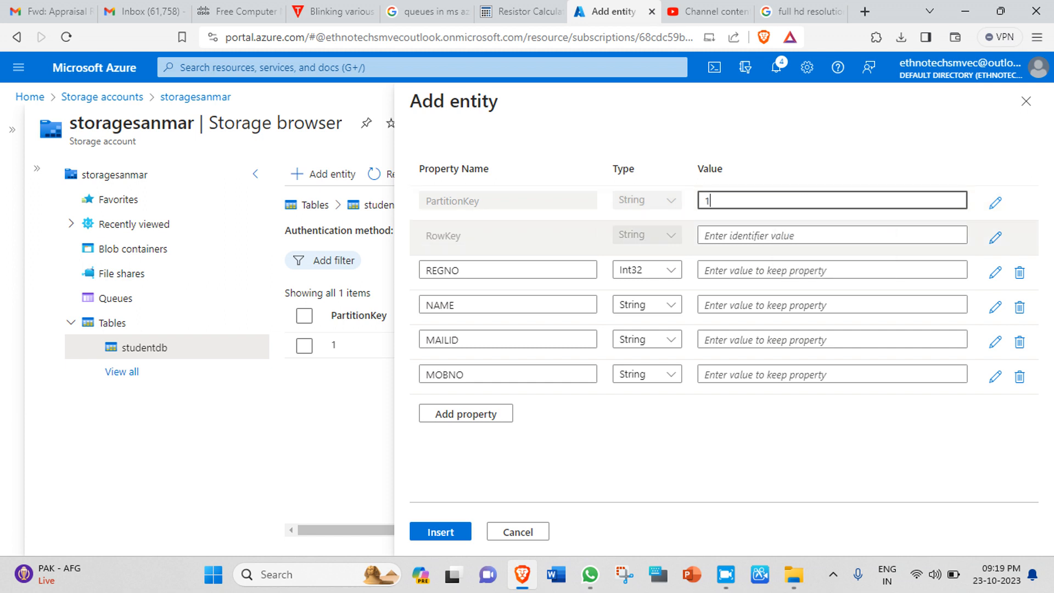
click(788, 235)
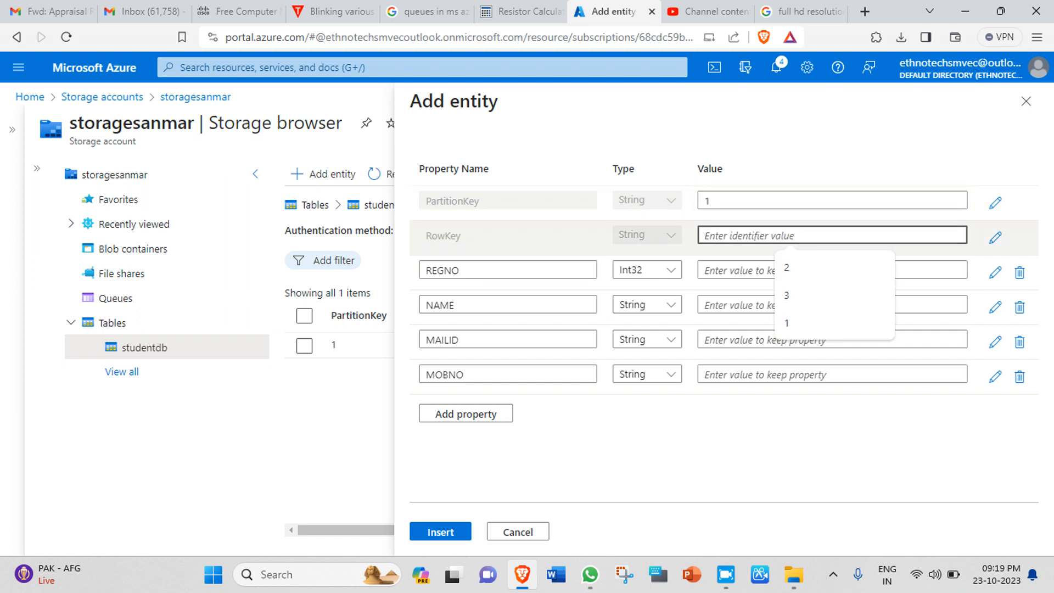
click(787, 268)
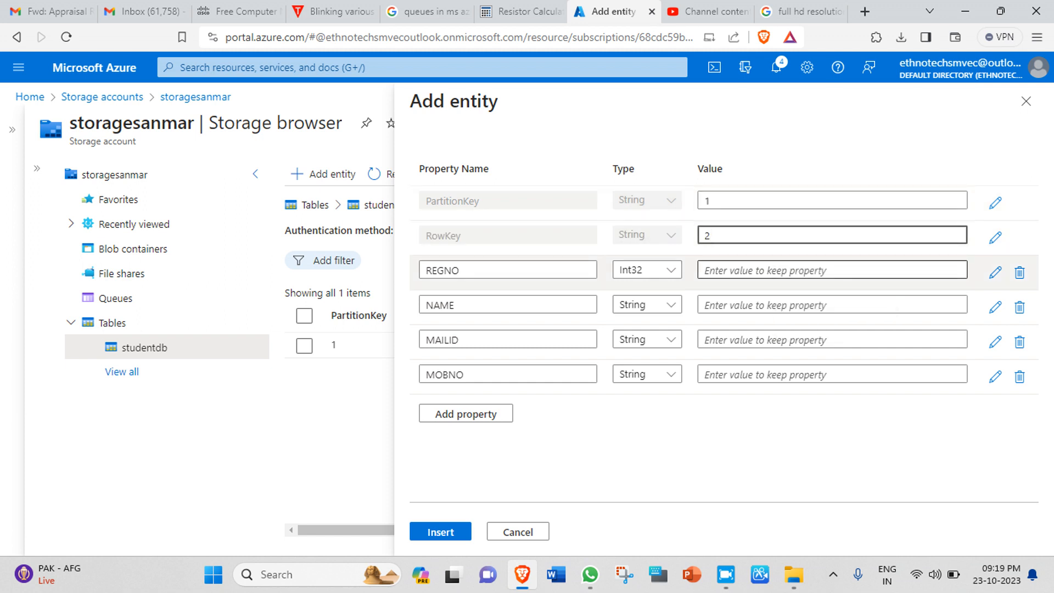
click(787, 269)
text(1903)
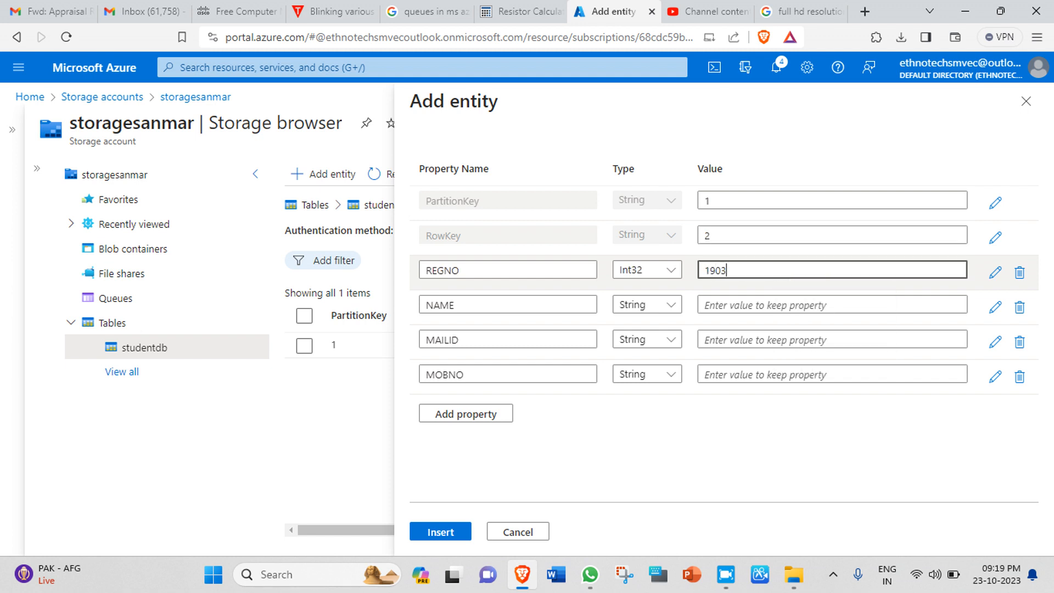
Step: Enter the second student's name, e-mail and mobile number, and insert the entity
click(789, 304)
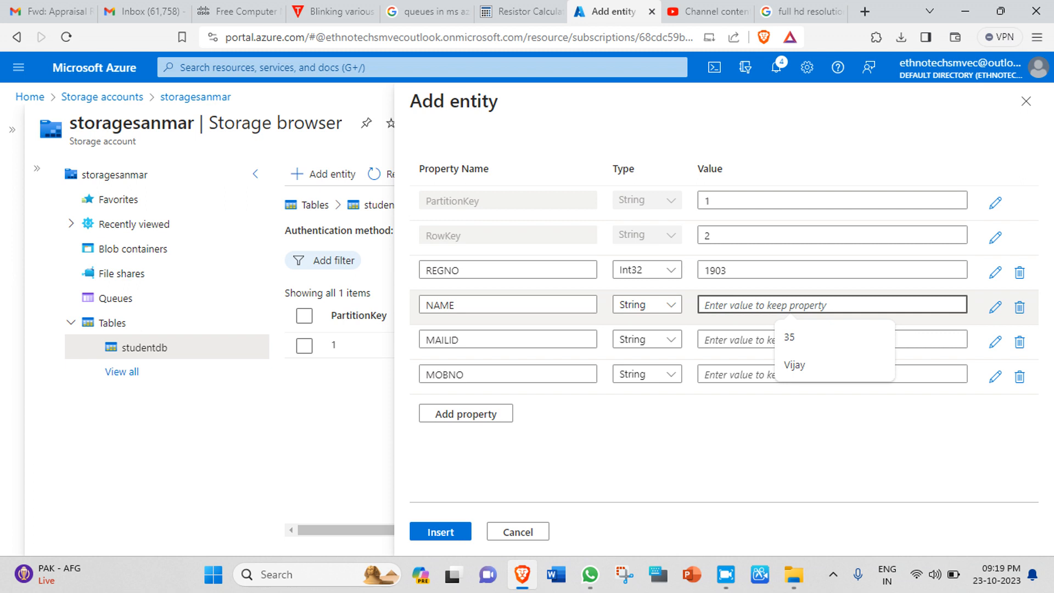
text(VIGN)
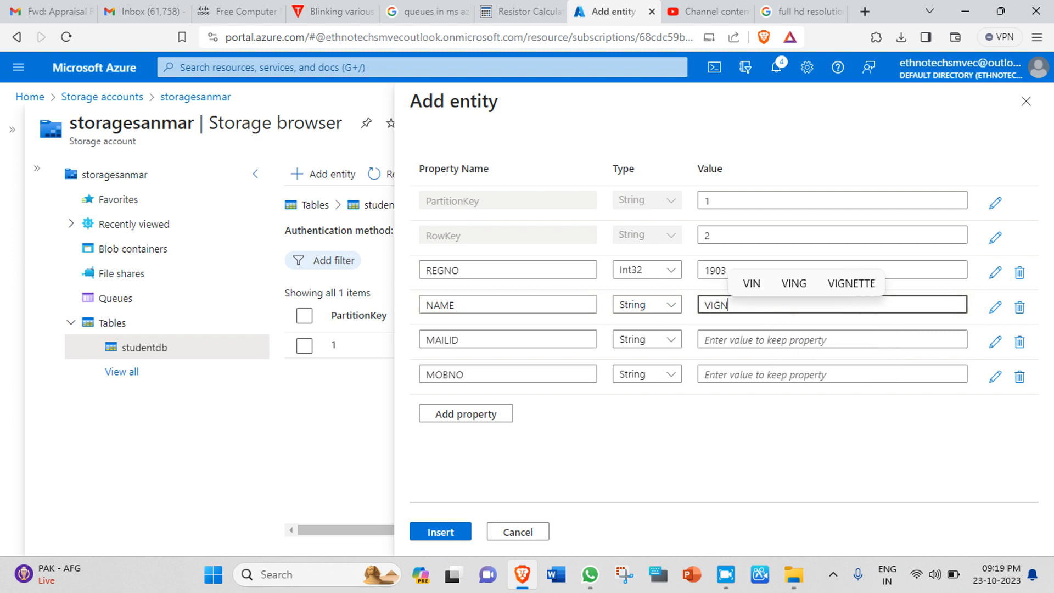
text(ESH)
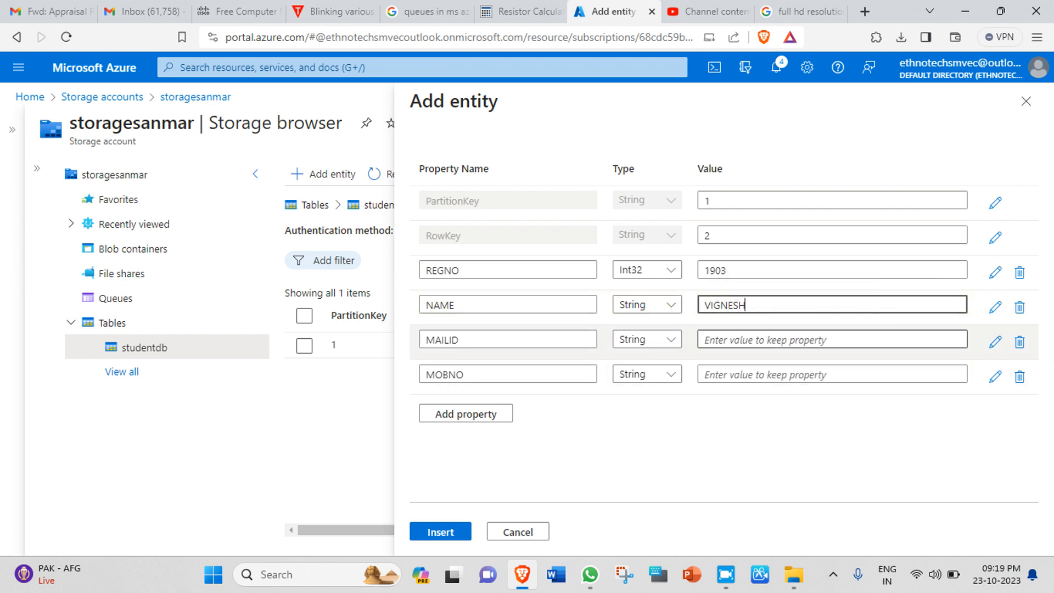
click(789, 340)
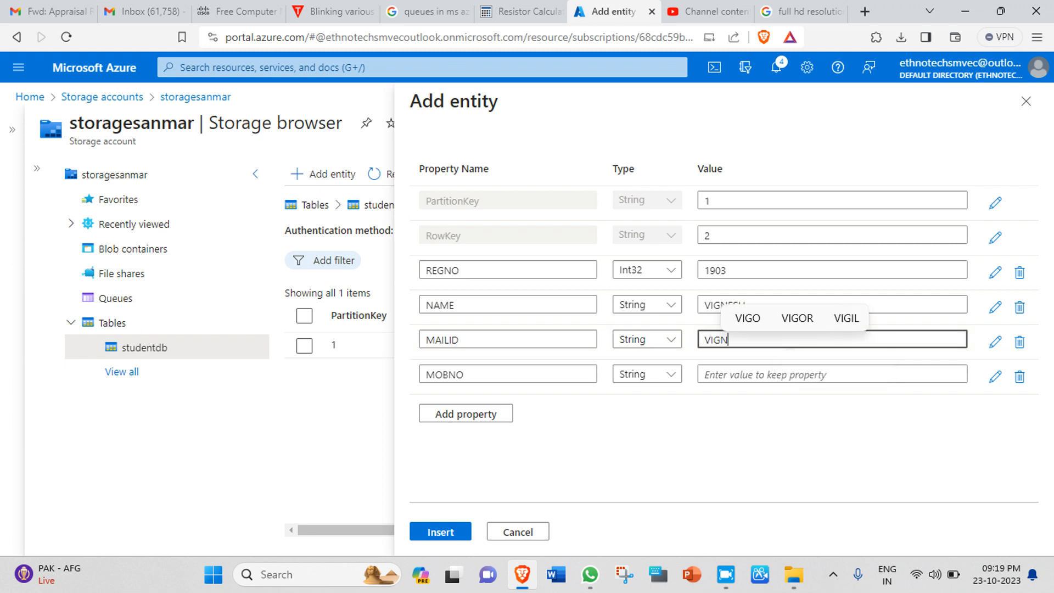
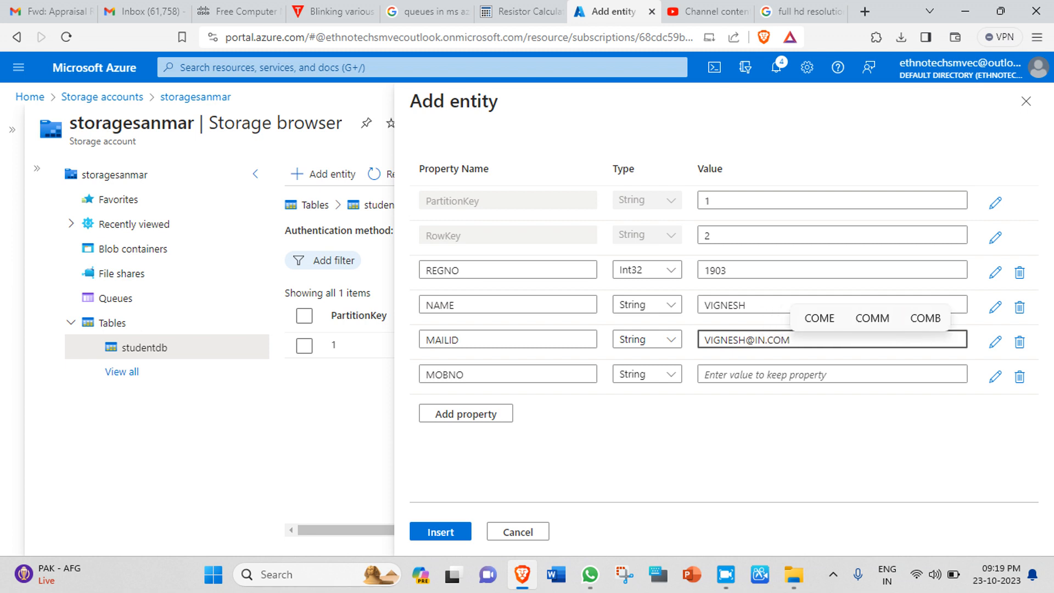
click(832, 374)
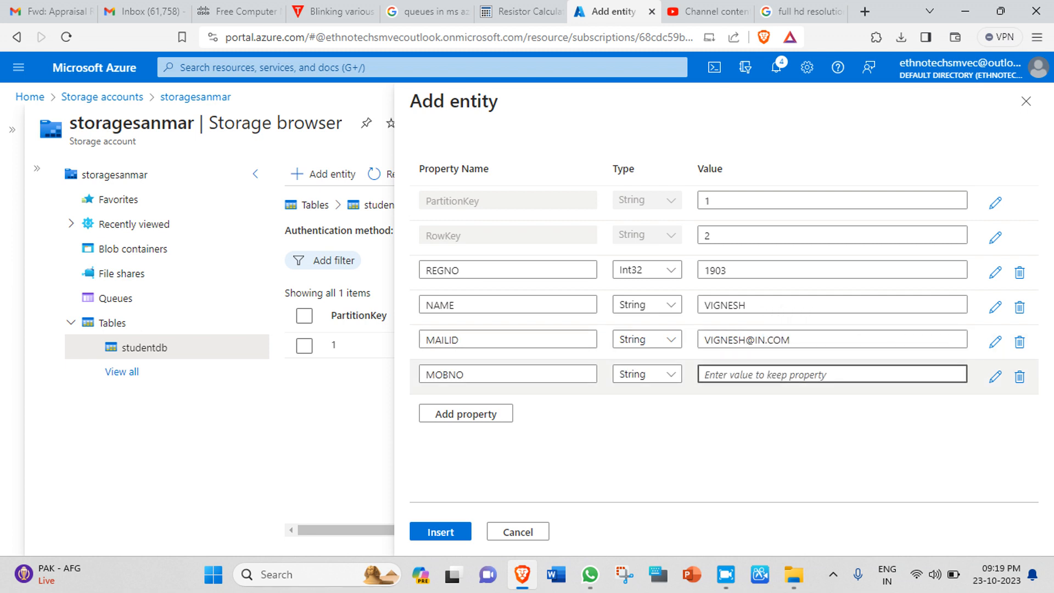
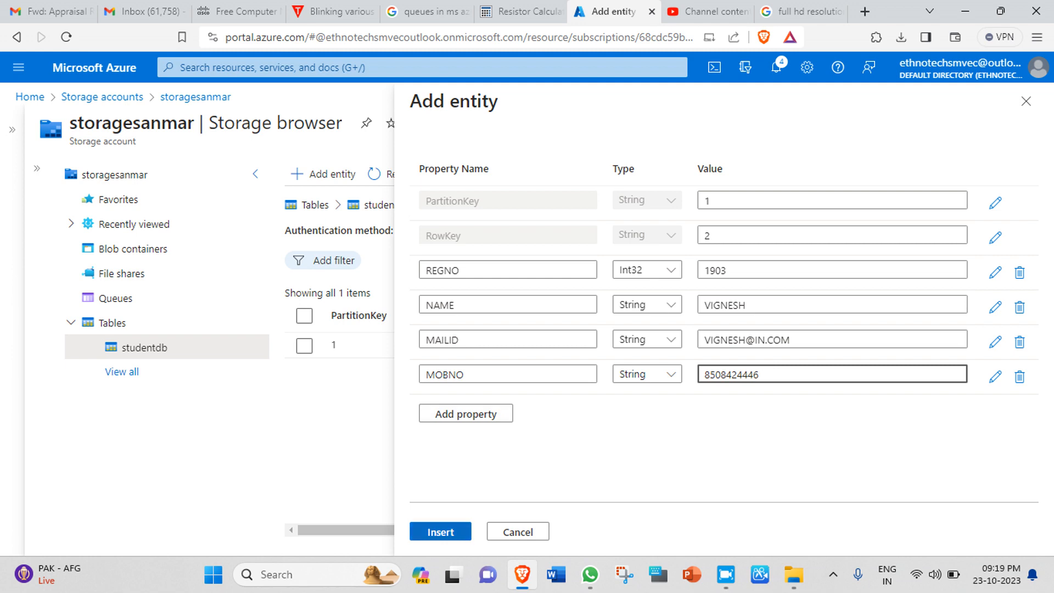
key(Return)
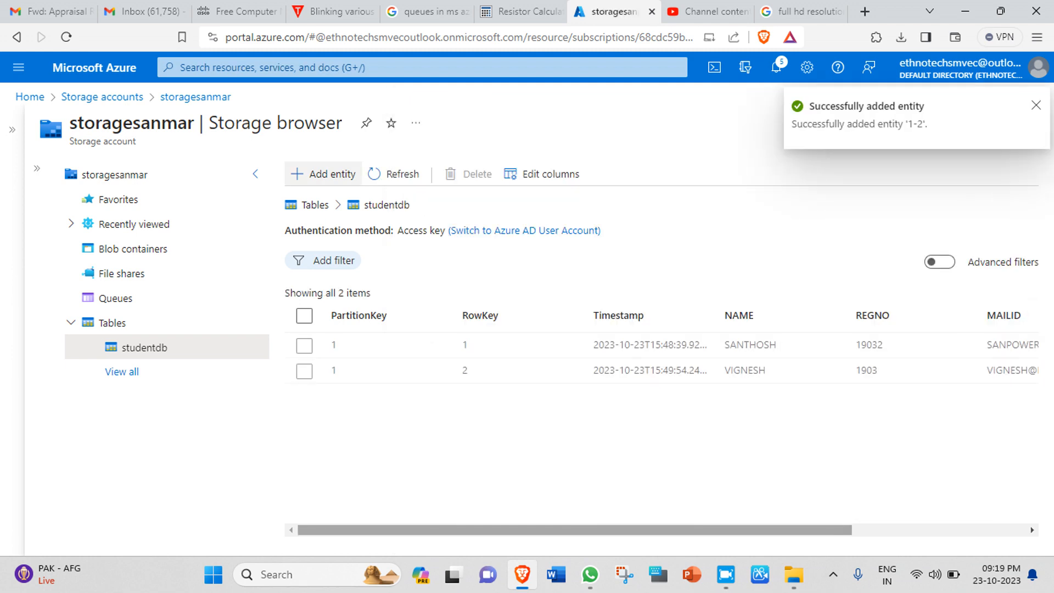
scroll(659, 362, right, 4)
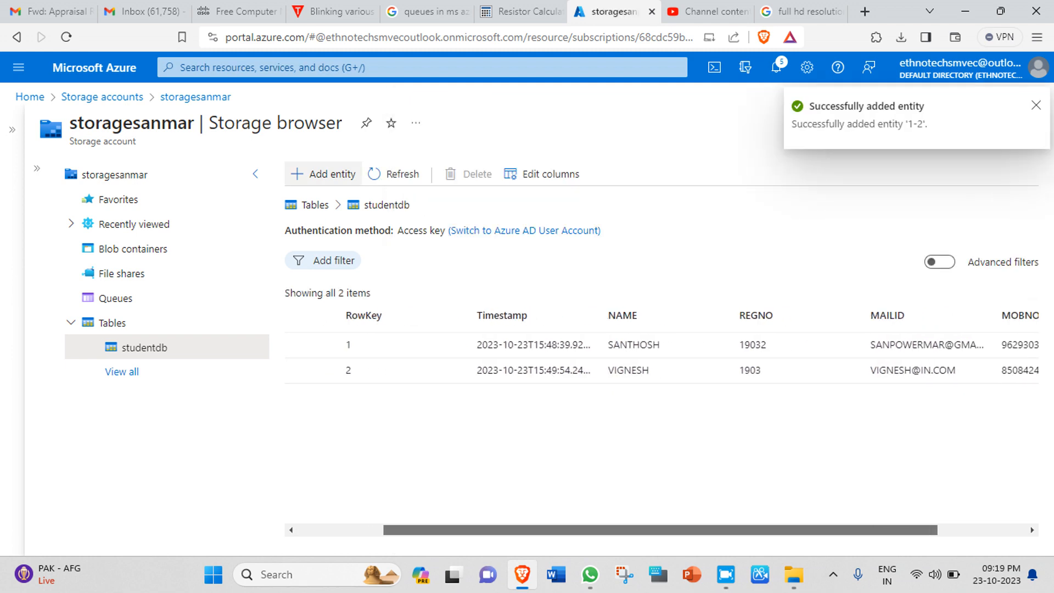
scroll(659, 363, left, 4)
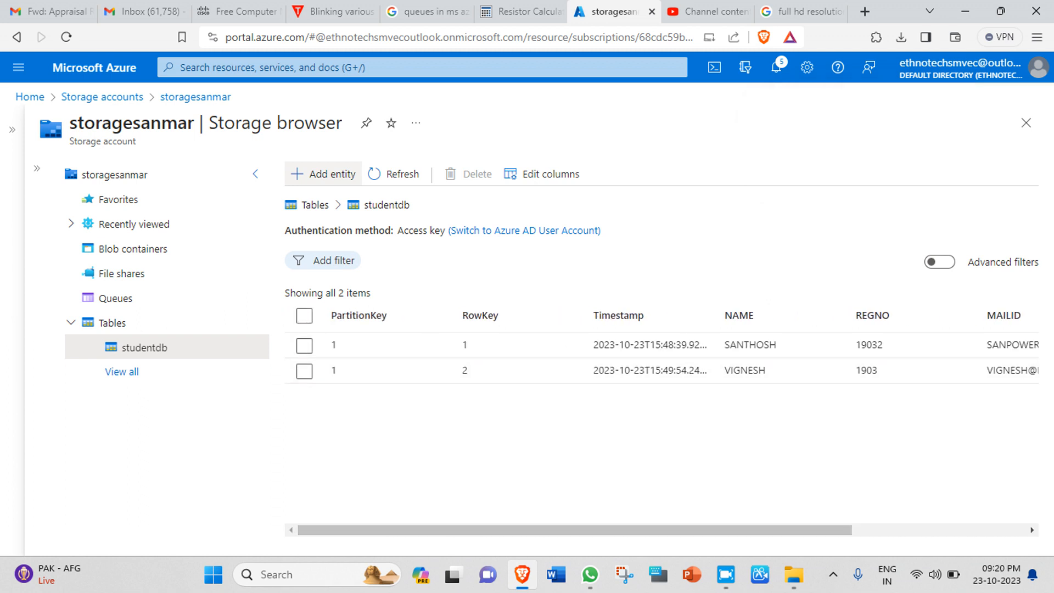
click(323, 174)
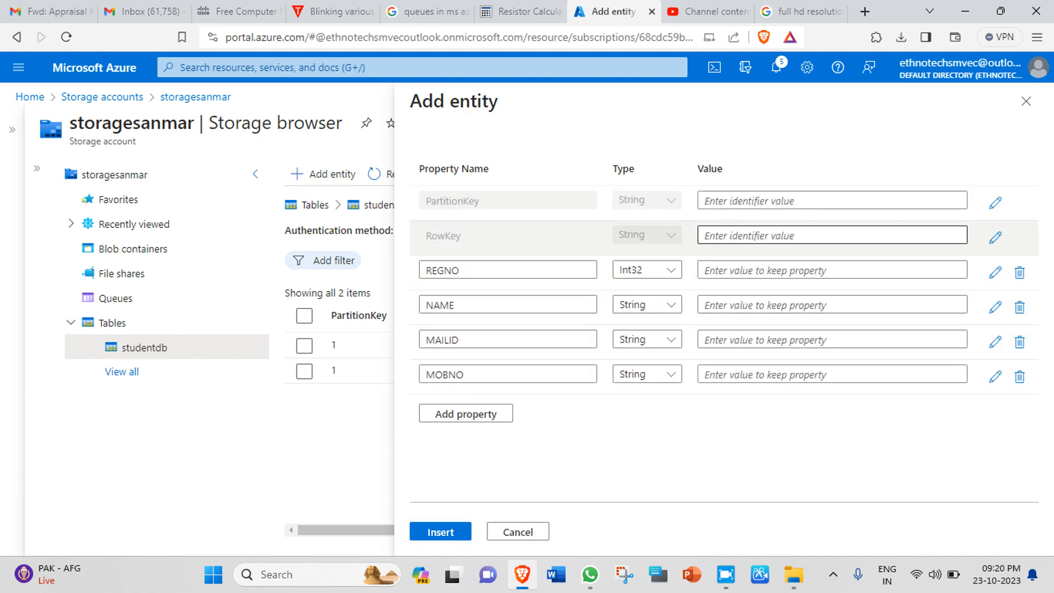
Step: Set PartitionKey 1, RowKey 3 and REGNO 1904 for the third entity
click(790, 200)
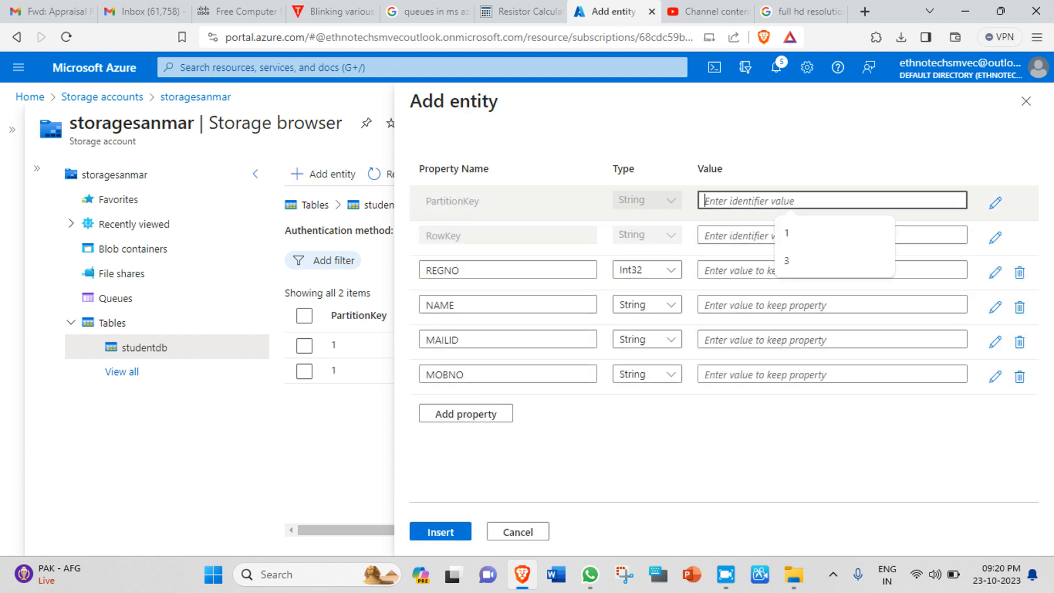
click(790, 234)
click(791, 235)
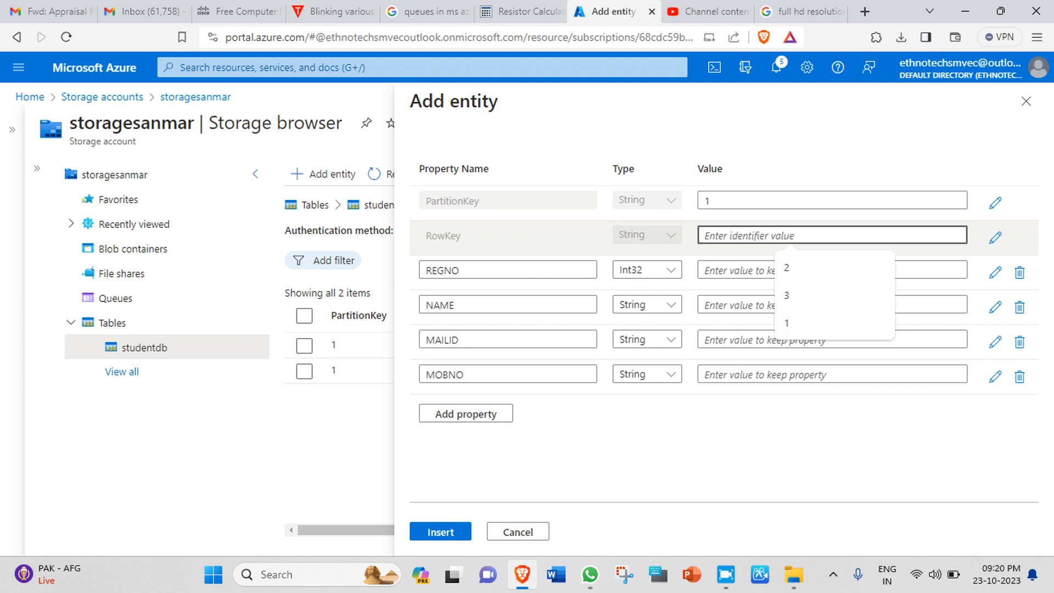
text(3)
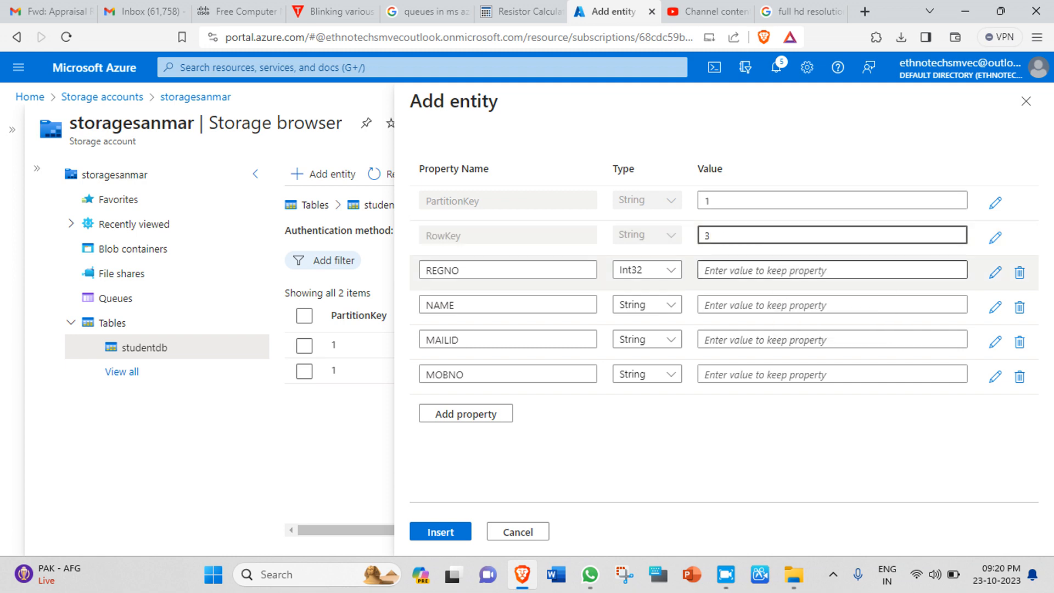
click(790, 270)
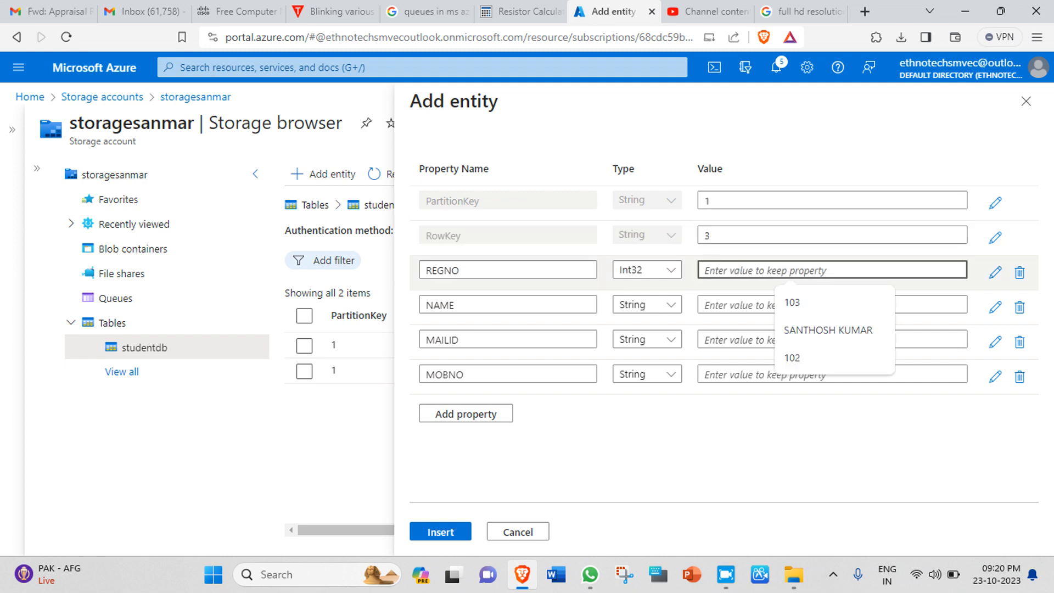
text(1)
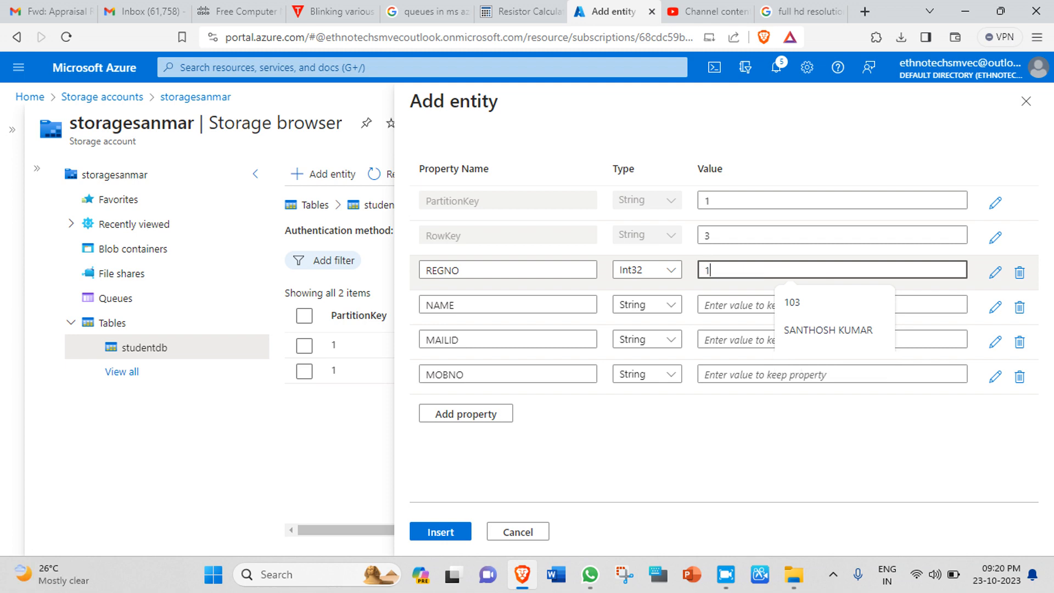
text(904)
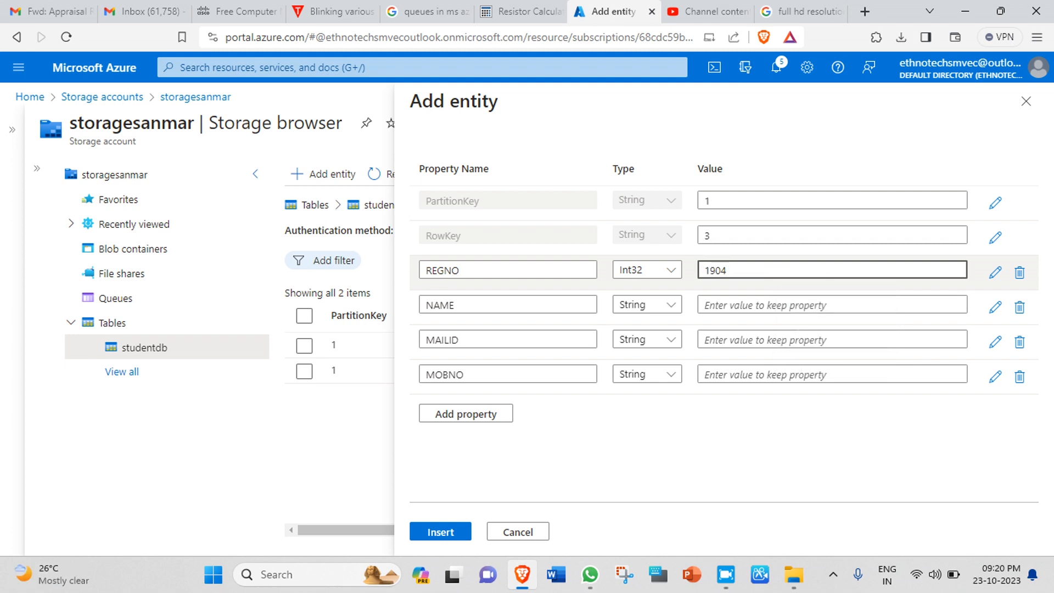
Step: Enter the third student's name, e-mail and mobile number, and save the entity
click(791, 305)
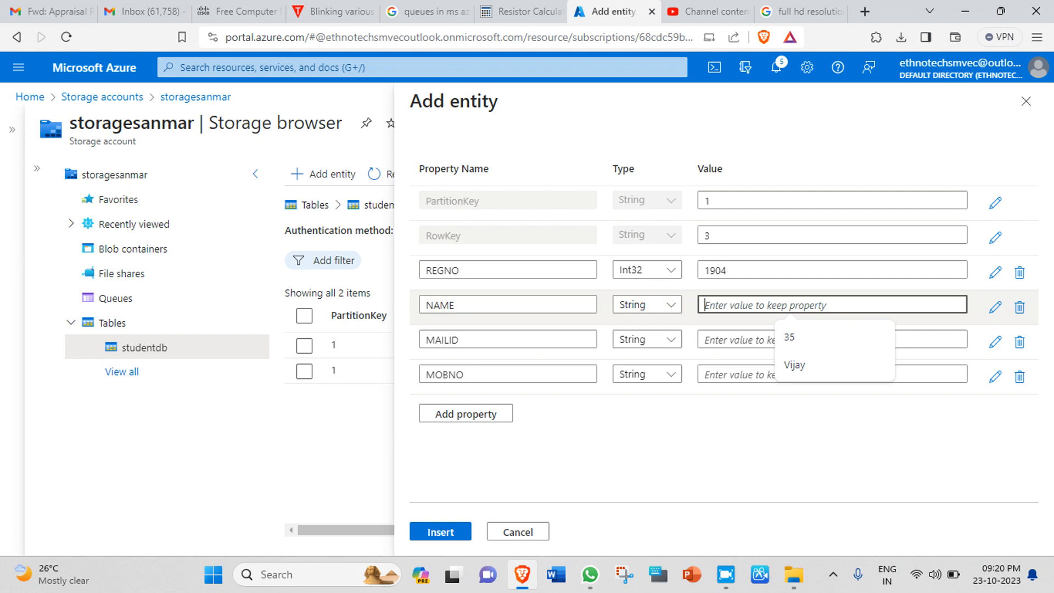
text(VIJAY)
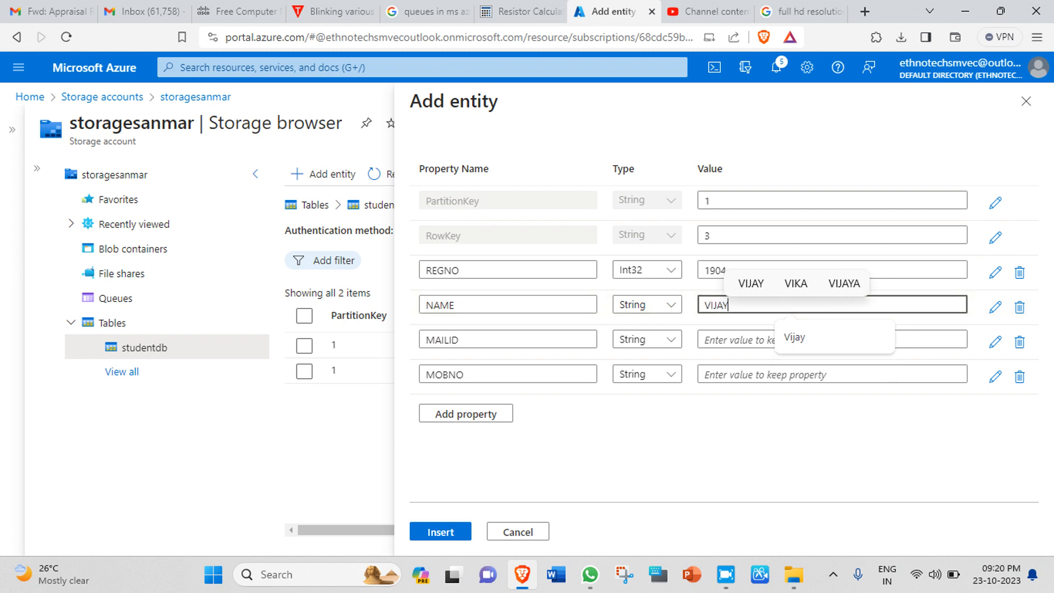
click(741, 340)
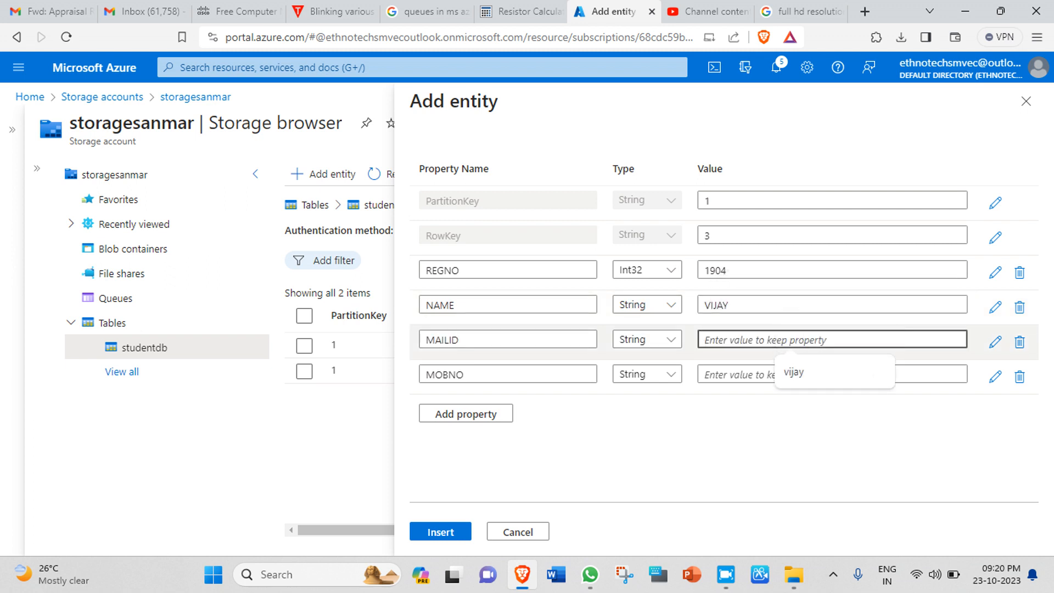
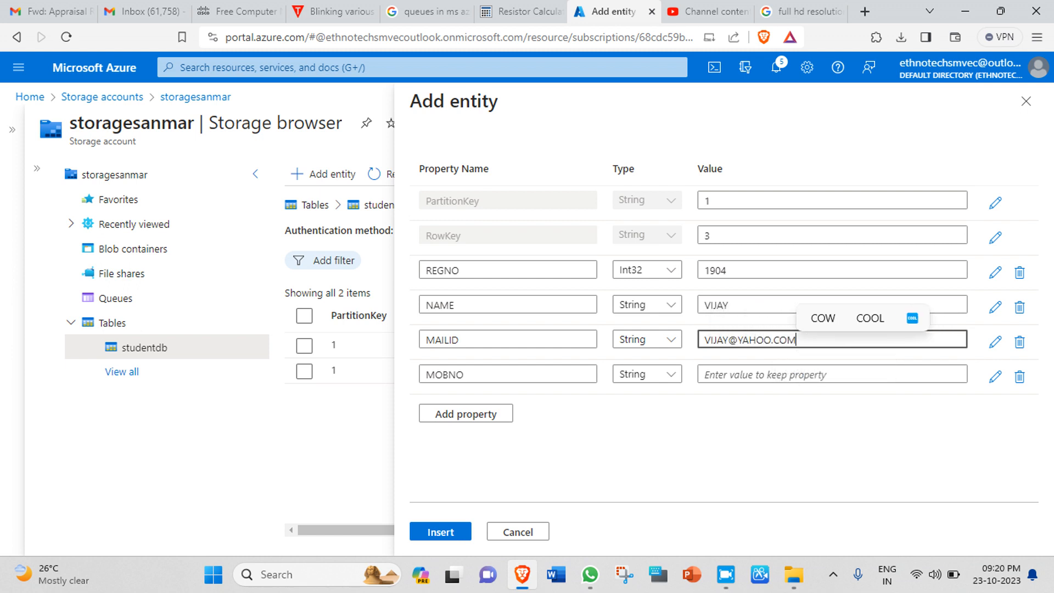
click(769, 374)
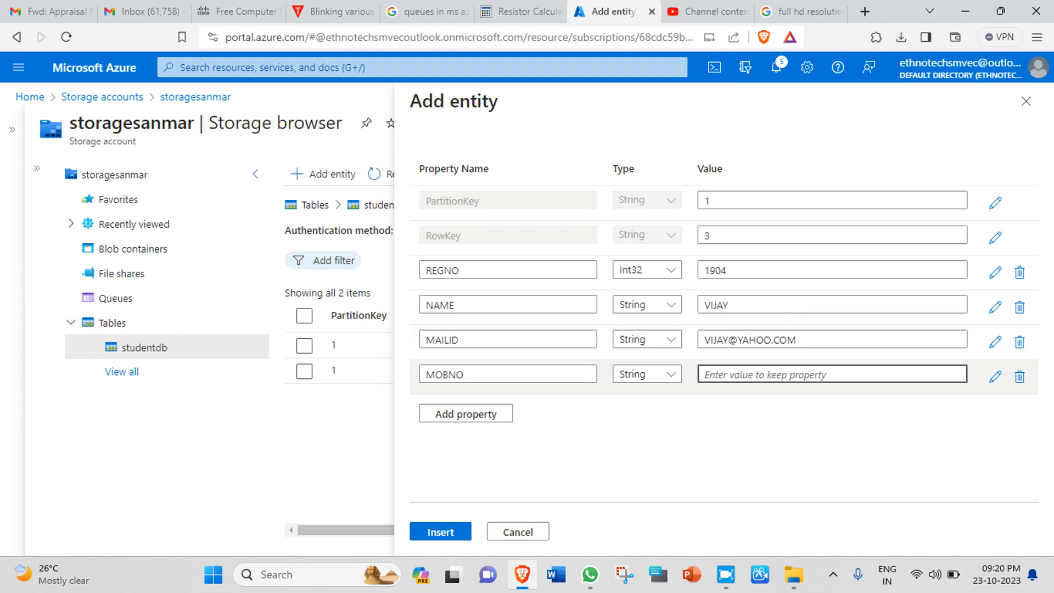
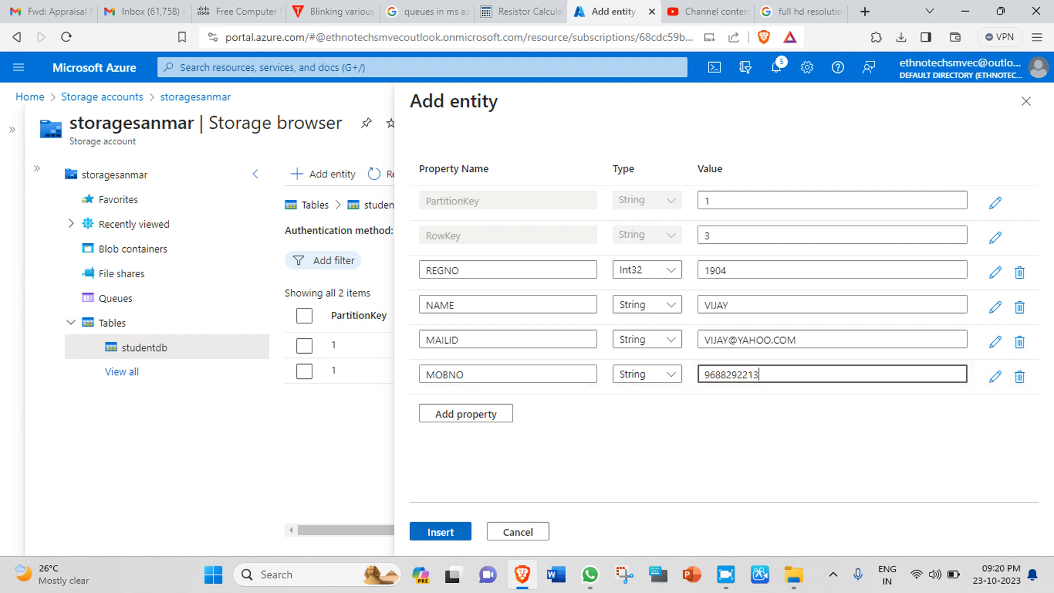
click(441, 531)
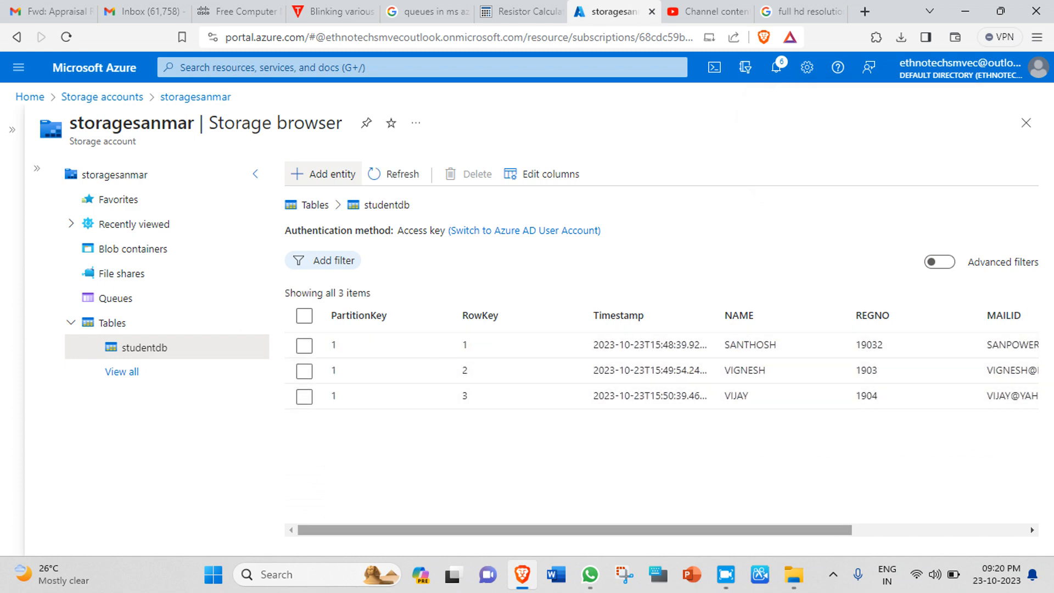
Step: Scroll across the studentdb entity table to review every column of the three students
scroll(662, 371, right, 3)
scroll(661, 371, right, 2)
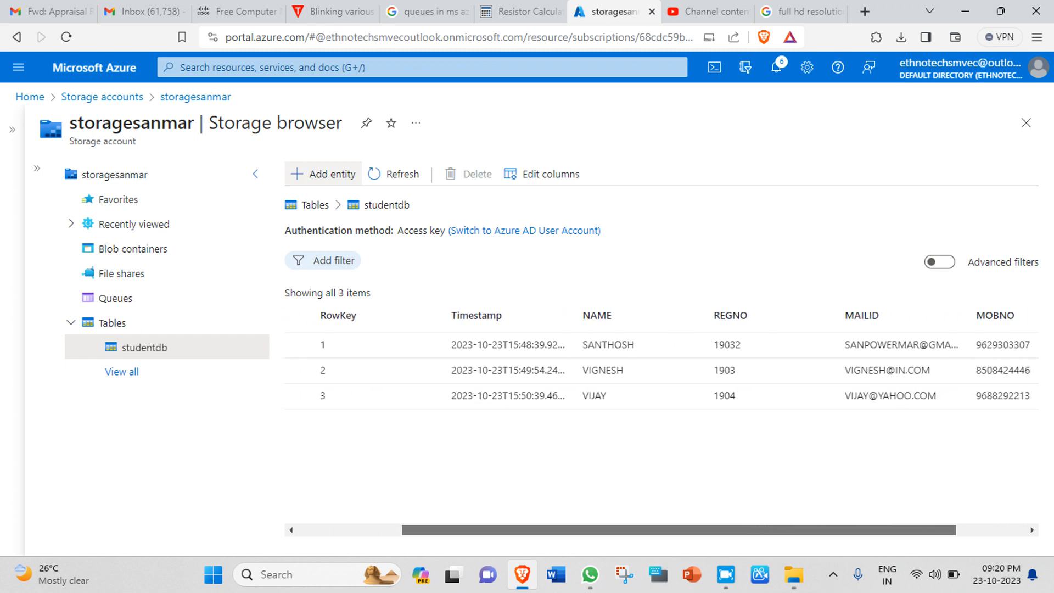
scroll(662, 371, right, 3)
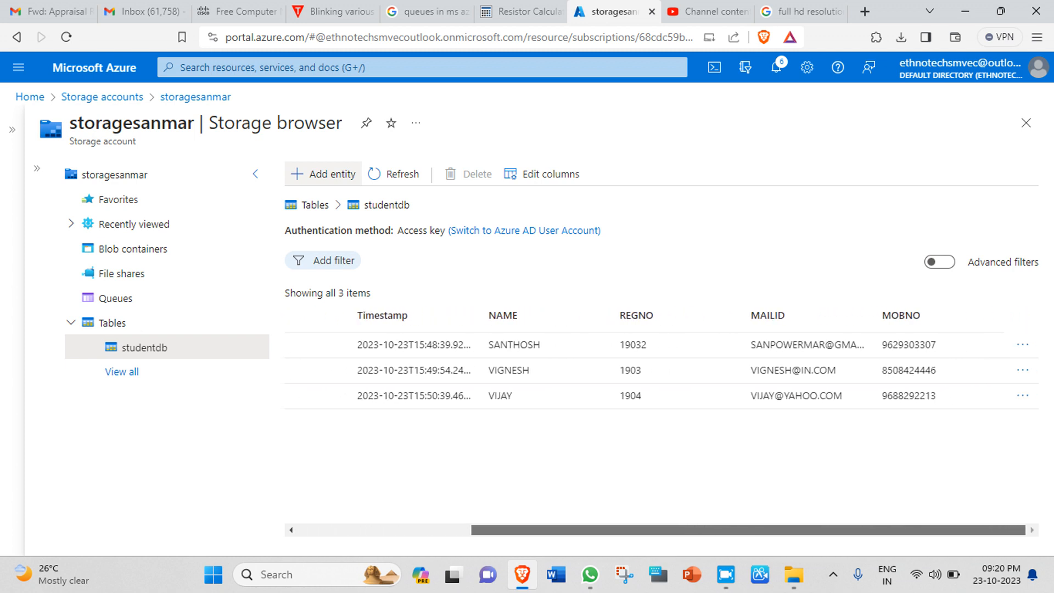
scroll(662, 370, left, 8)
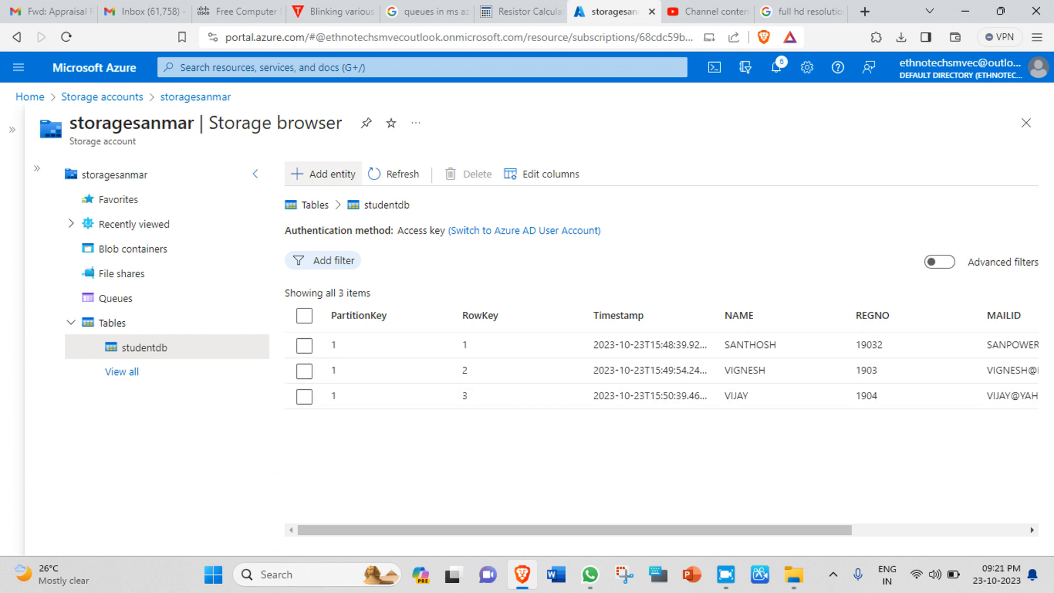
drag(614, 530, 587, 529)
Step: Move the Timestamp column up above RowKey in the column layout and save the order
click(541, 174)
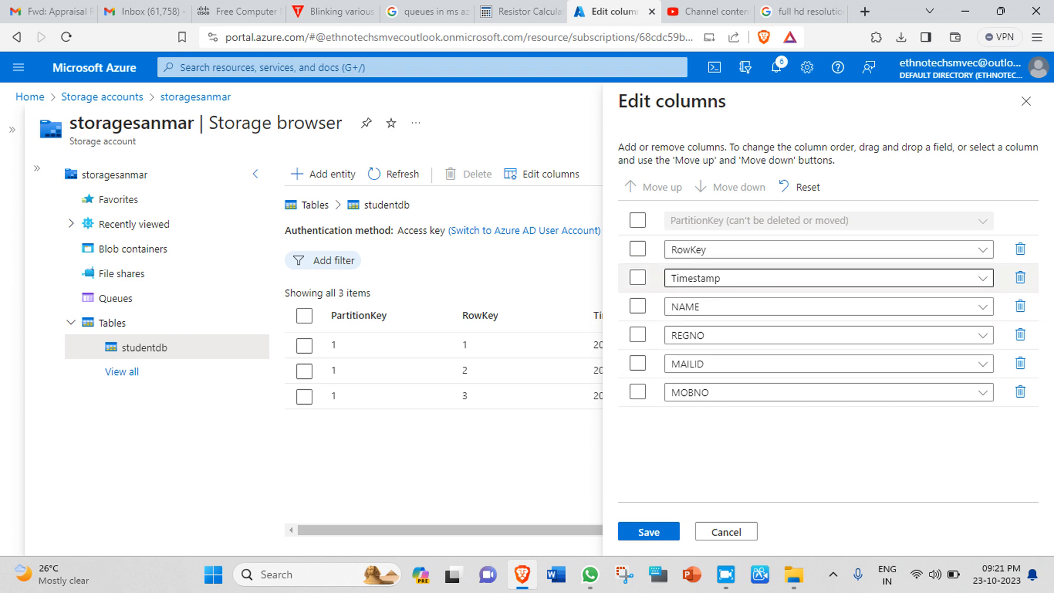
click(638, 278)
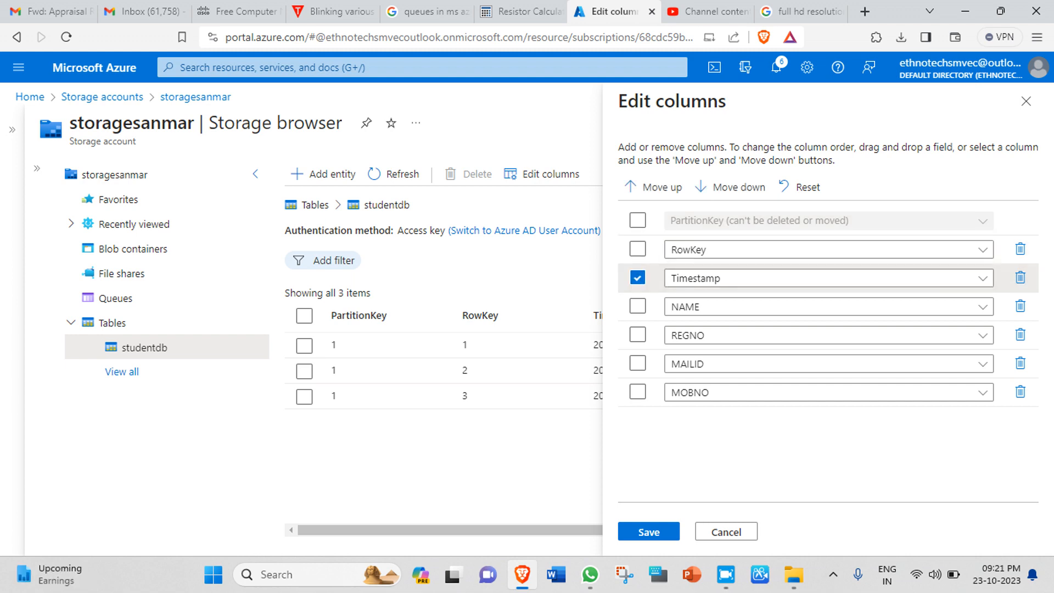
click(653, 187)
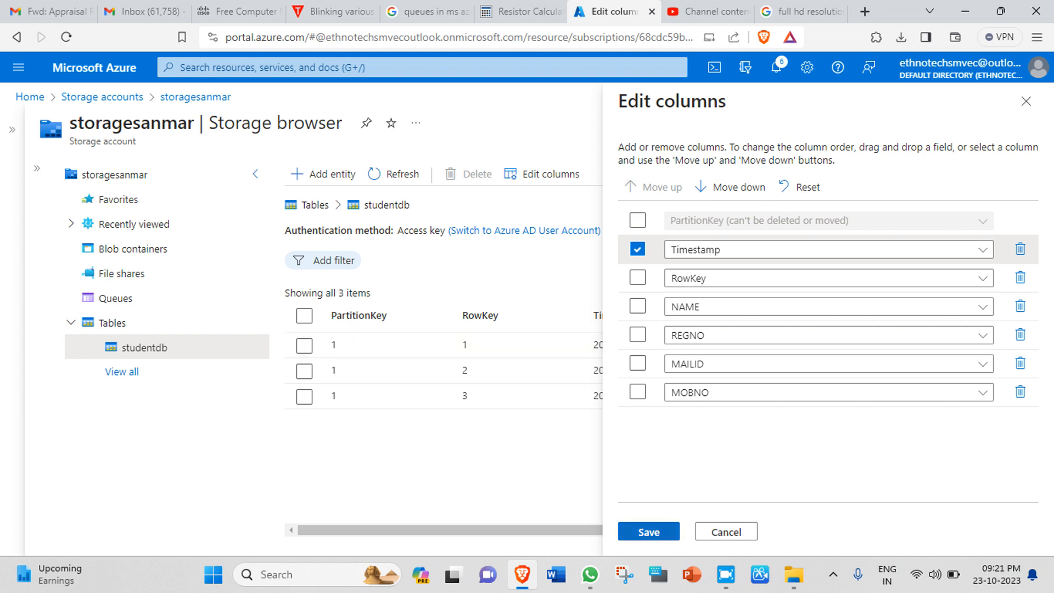
click(648, 531)
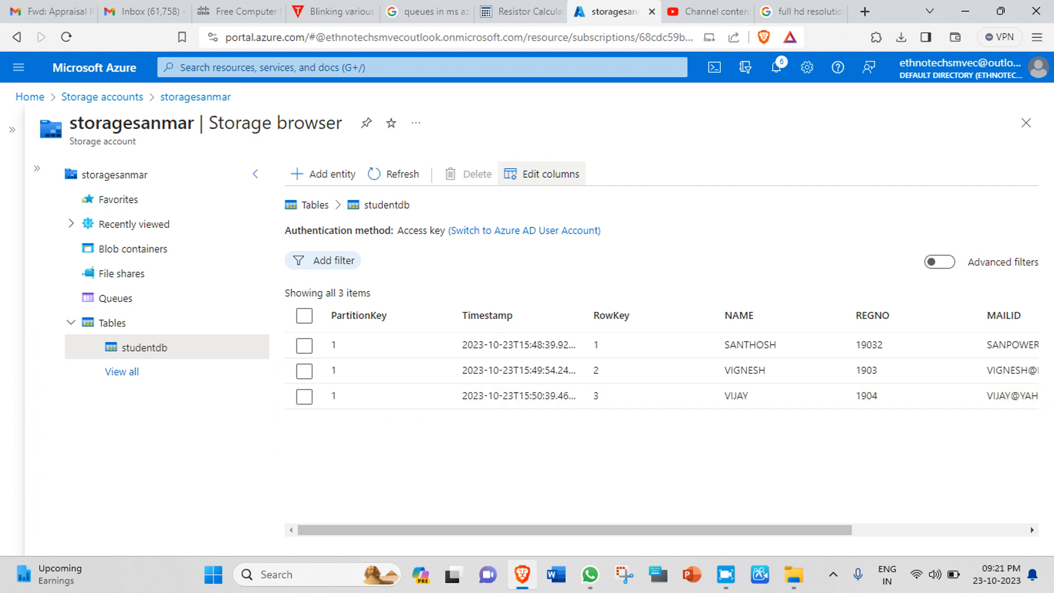
mouse_move(571, 530)
mouse_down()
mouse_move(746, 529)
mouse_move(569, 530)
mouse_up()
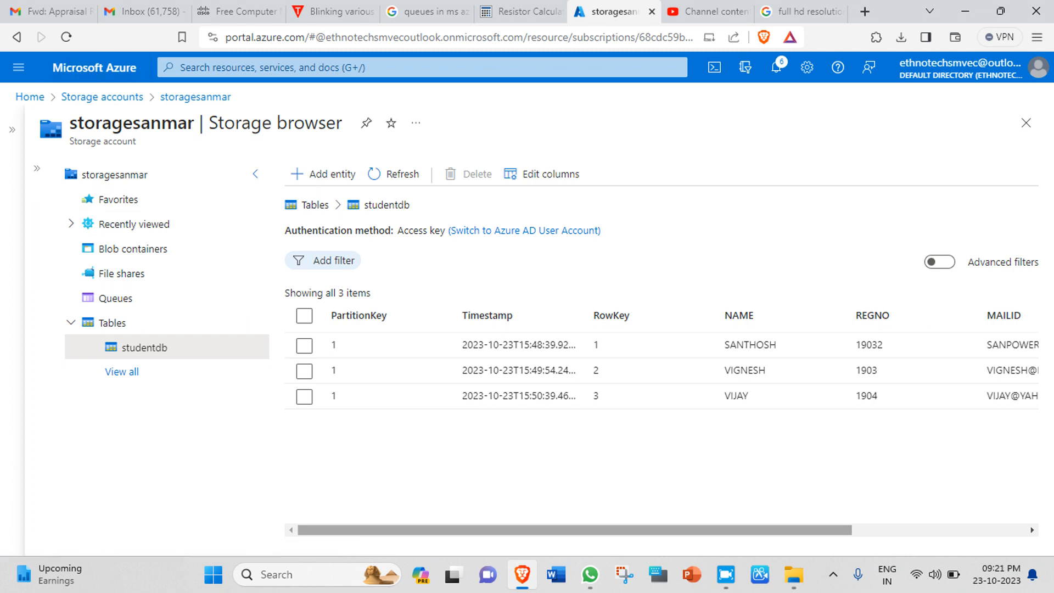
mouse_move(575, 530)
mouse_down()
mouse_move(748, 529)
mouse_move(575, 530)
mouse_up()
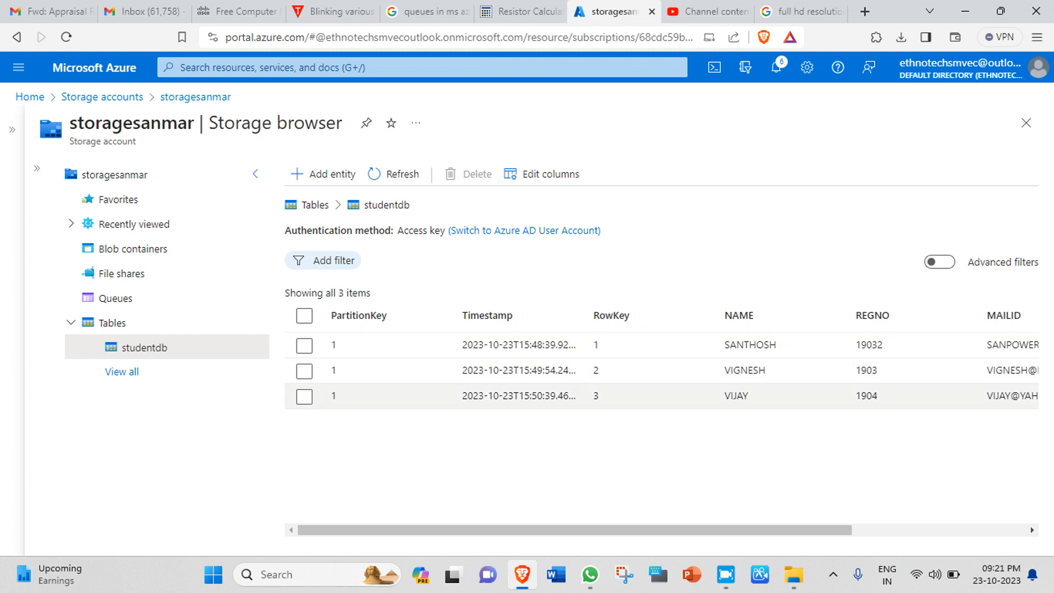
drag(575, 529, 748, 530)
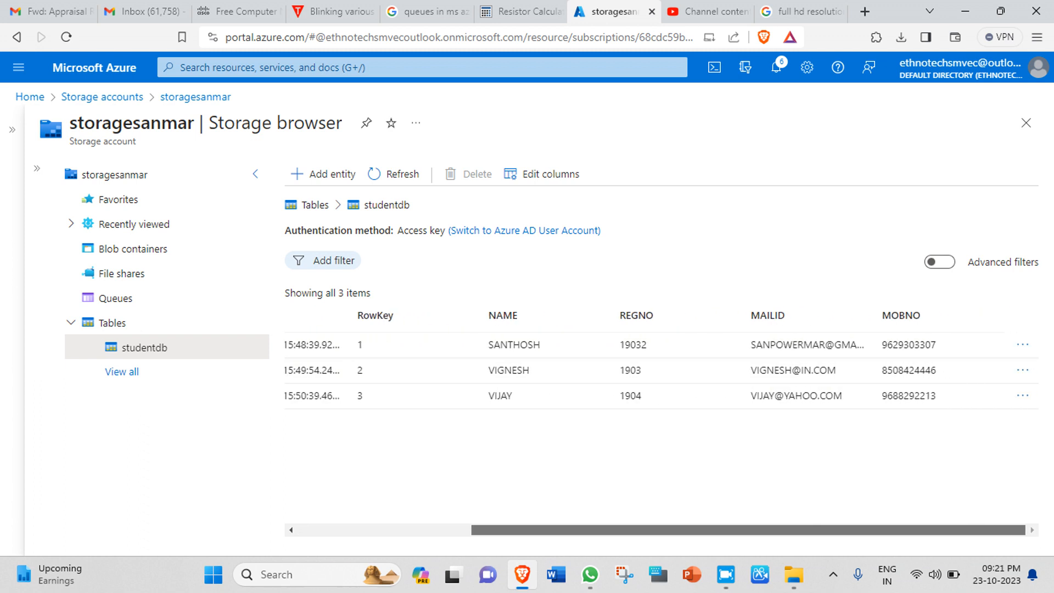